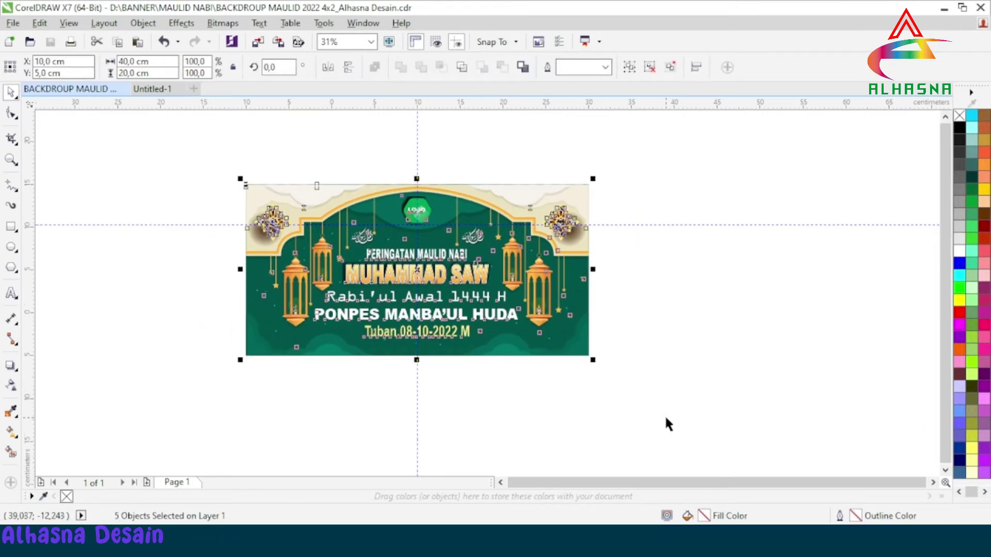
Paste the copied backdrop artwork into the Untitled-1 document and move it beside the blank page
{"action": "key", "text": "ctrl+Tab"}
{"action": "key", "text": "ctrl+v"}
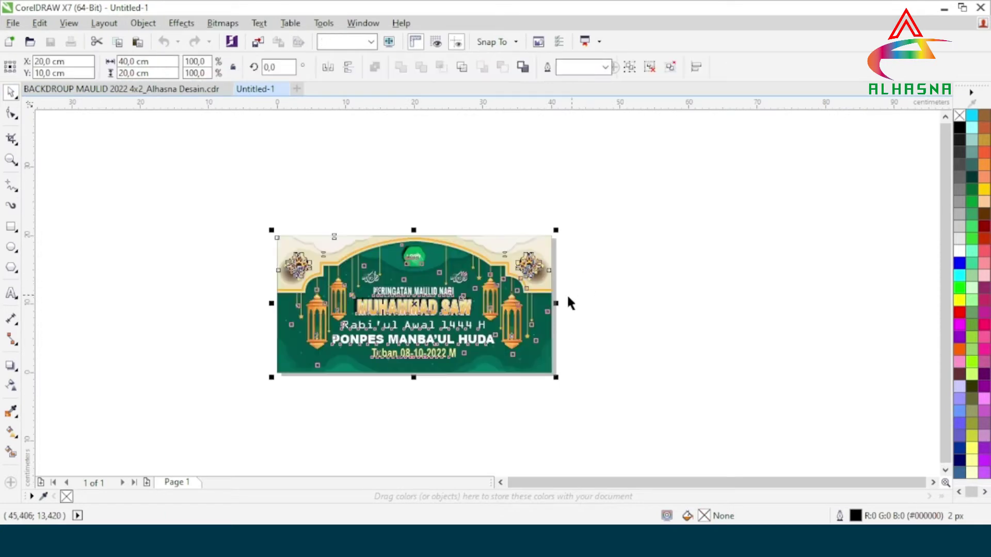
{"action": "left_click_drag", "start_coordinate": [414, 304], "coordinate": [709, 305]}
{"action": "left_click", "coordinate": [708, 400]}
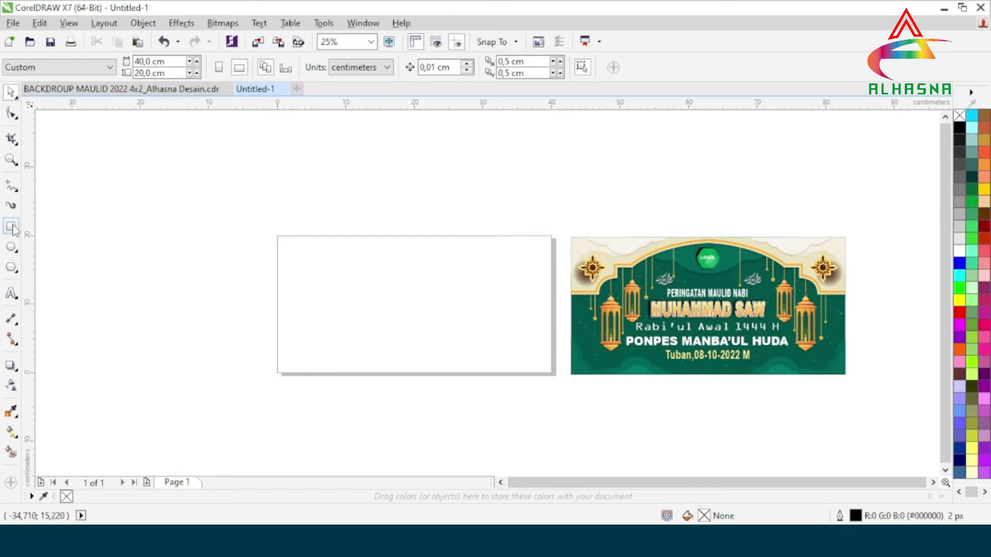
Add a page-sized 40 × 20 cm rectangle exactly over the page
{"action": "double_click", "coordinate": [11, 226]}
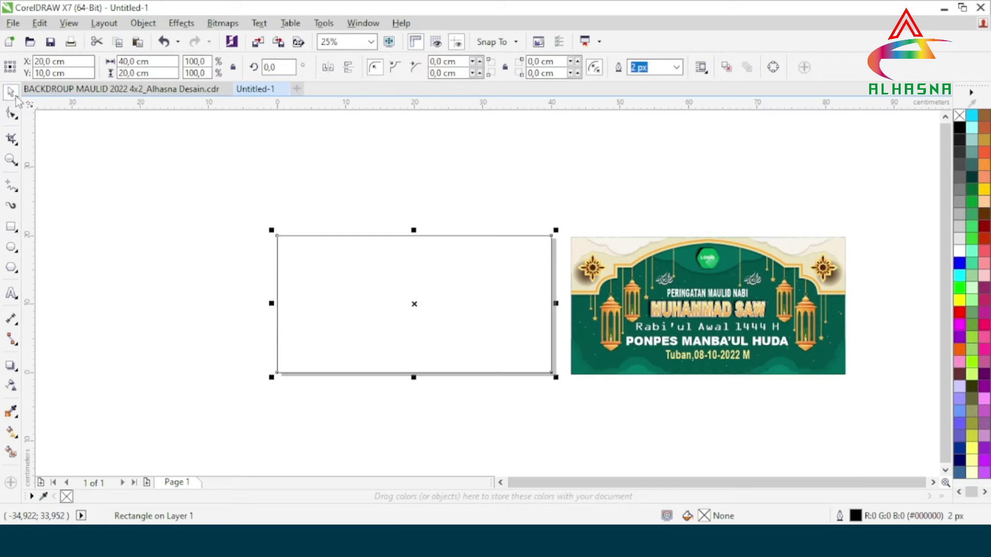
{"action": "left_click", "coordinate": [469, 440]}
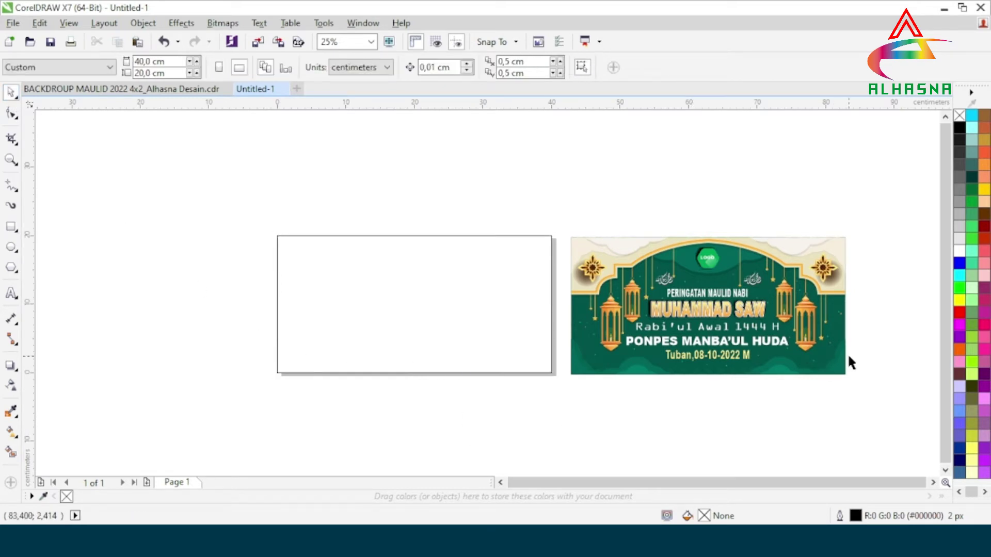
{"action": "left_click", "coordinate": [823, 355]}
{"action": "key", "text": "Escape"}
Pull the text group, the arch-and-lantern group and the pair of ornaments off the pasted backdrop into the empty area above
{"action": "left_click", "coordinate": [697, 340]}
{"action": "left_click_drag", "start_coordinate": [700, 307], "coordinate": [443, 165]}
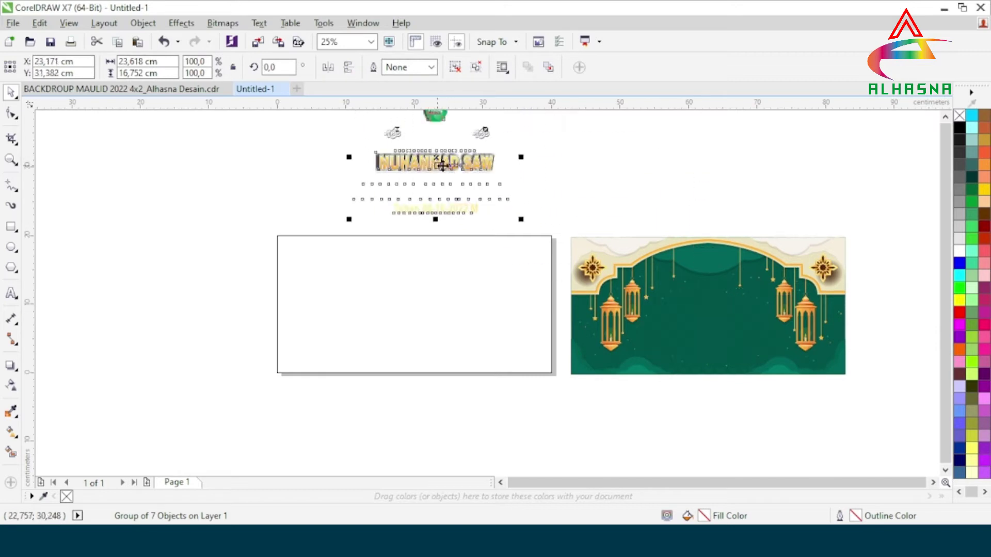
{"action": "left_click", "coordinate": [722, 176]}
{"action": "left_click_drag", "start_coordinate": [708, 243], "coordinate": [698, 129]}
{"action": "scroll", "coordinate": [772, 330], "scroll_direction": "down", "scroll_amount": 2}
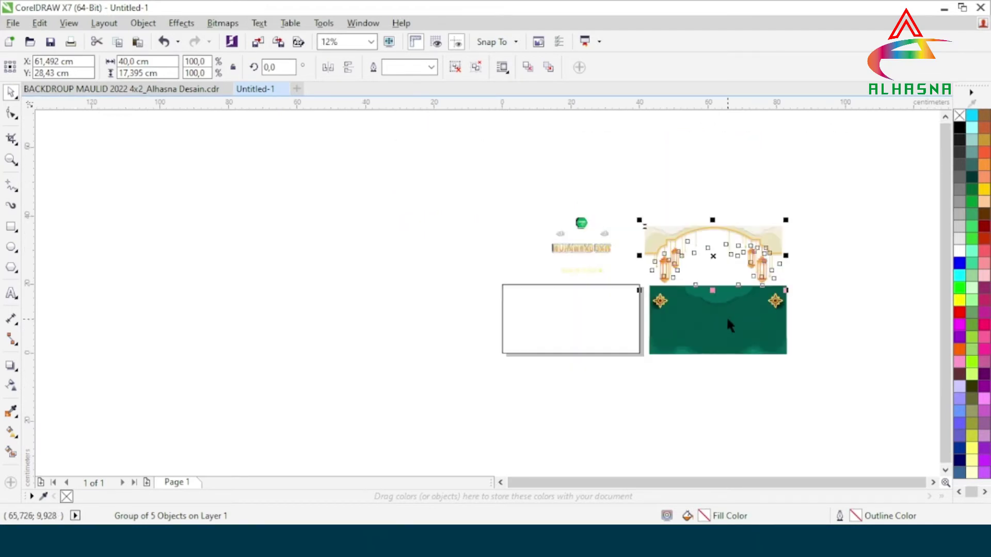
{"action": "left_click_drag", "start_coordinate": [786, 305], "coordinate": [621, 195]}
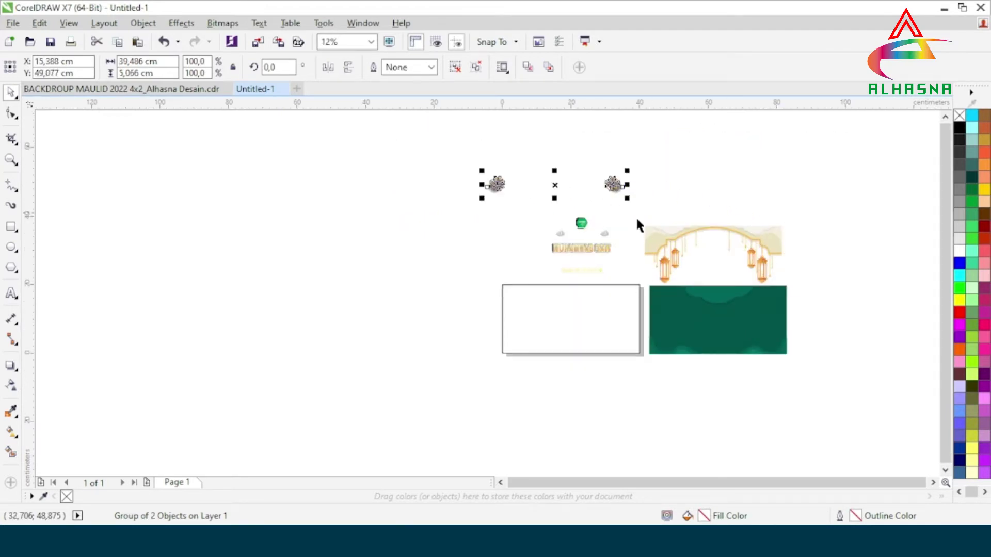
Move the group of bottom clouds and stars off the pasted backdrop to the empty area below the page
{"action": "scroll", "coordinate": [696, 352], "scroll_direction": "up", "scroll_amount": 2}
{"action": "scroll", "coordinate": [733, 327], "scroll_direction": "up", "scroll_amount": 2}
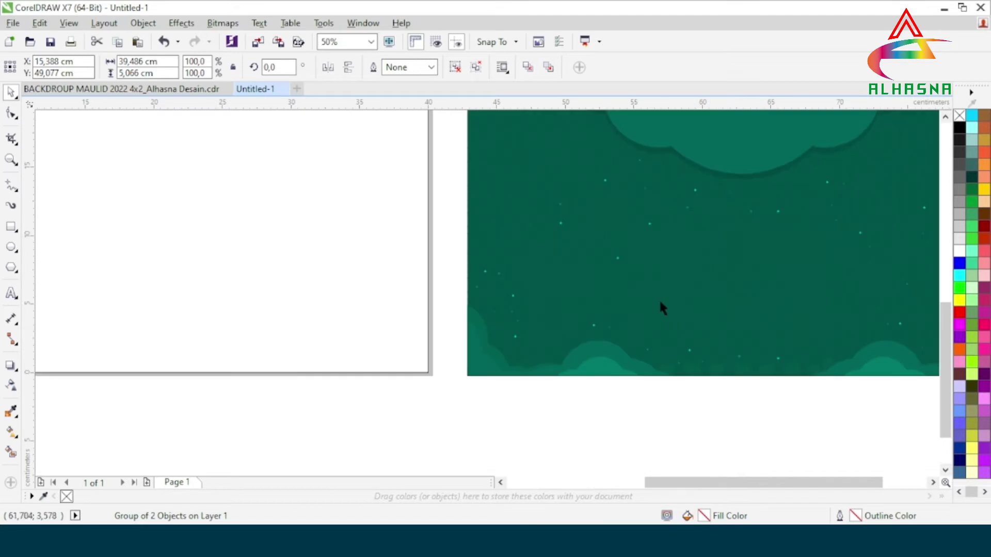
{"action": "scroll", "coordinate": [659, 298], "scroll_direction": "down", "scroll_amount": 2}
{"action": "left_click", "coordinate": [664, 289]}
{"action": "left_click", "coordinate": [709, 390]}
{"action": "left_click", "coordinate": [649, 293]}
{"action": "left_click_drag", "start_coordinate": [667, 278], "coordinate": [374, 407]}
{"action": "left_click", "coordinate": [595, 413]}
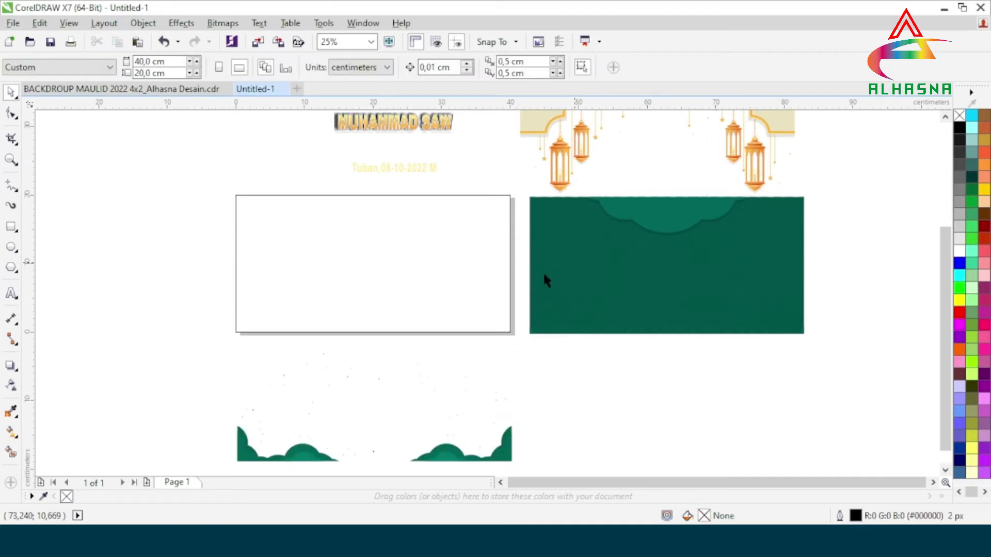
Move the green background group over the page and PowerClip it inside the page-sized rectangle
{"action": "left_click", "coordinate": [644, 218]}
{"action": "left_click_drag", "start_coordinate": [672, 263], "coordinate": [373, 263]}
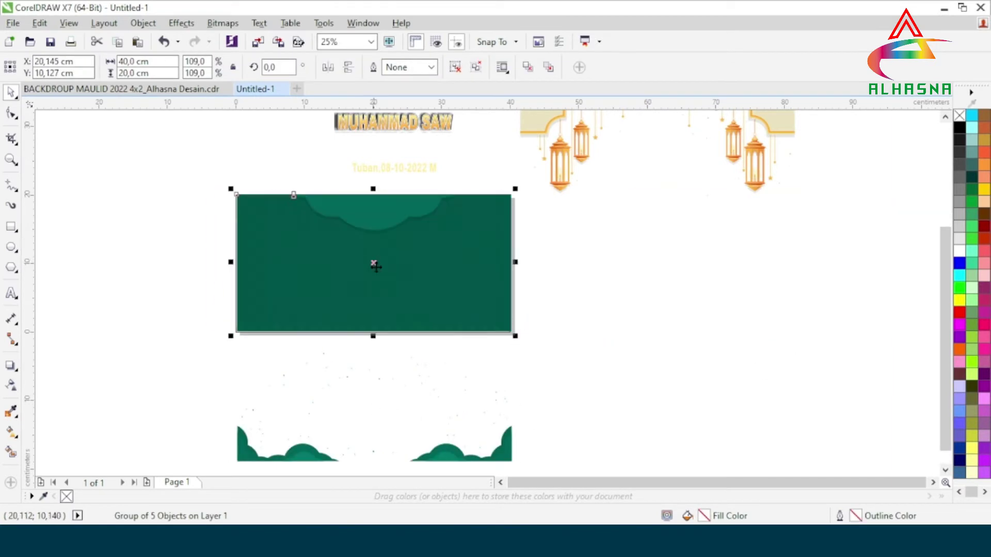
{"action": "scroll", "coordinate": [363, 268], "scroll_direction": "down", "scroll_amount": 1}
{"action": "scroll", "coordinate": [380, 271], "scroll_direction": "up", "scroll_amount": 1}
{"action": "left_click_drag", "start_coordinate": [399, 260], "coordinate": [433, 263]}
{"action": "right_click", "coordinate": [411, 264]}
{"action": "left_click", "coordinate": [454, 172]}
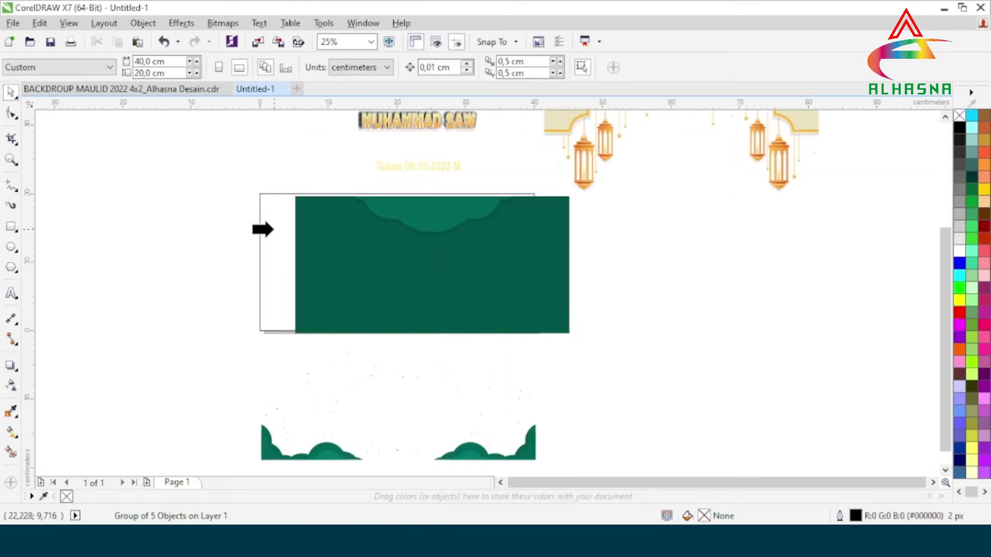
{"action": "left_click", "coordinate": [273, 231]}
Edit the PowerClip contents, centre the green background on the page and finish editing
{"action": "left_click", "coordinate": [360, 351]}
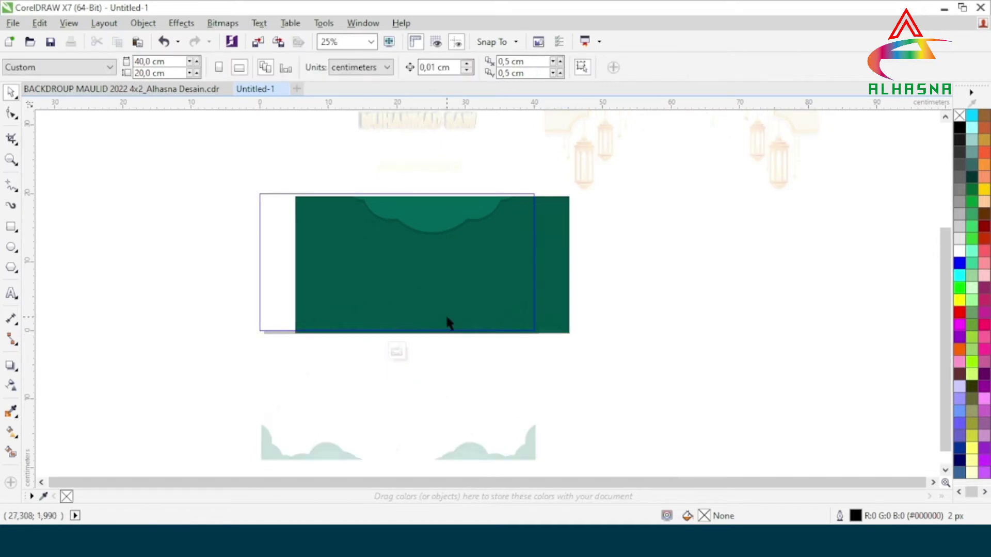
{"action": "left_click", "coordinate": [554, 303]}
{"action": "key", "text": "p"}
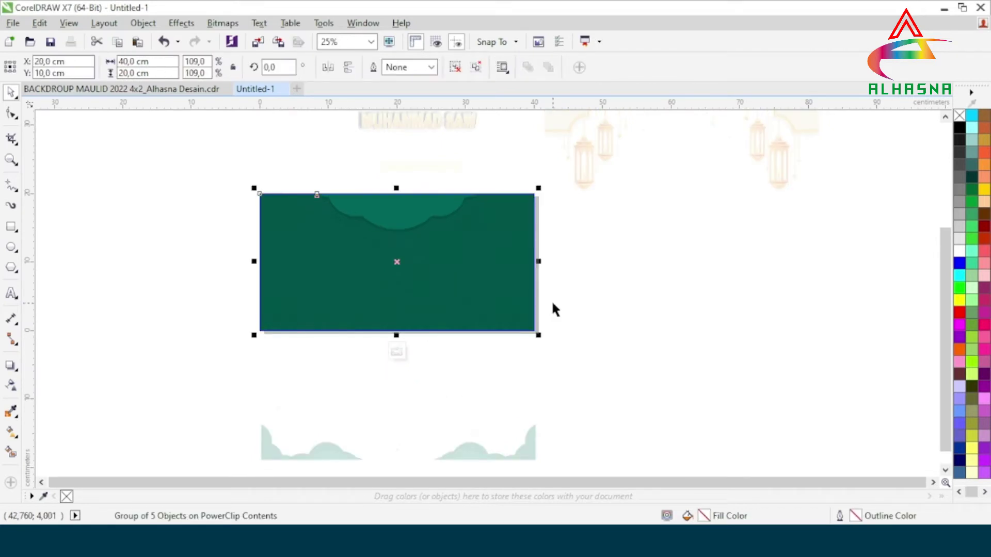
{"action": "left_click", "coordinate": [396, 353]}
{"action": "left_click", "coordinate": [612, 346]}
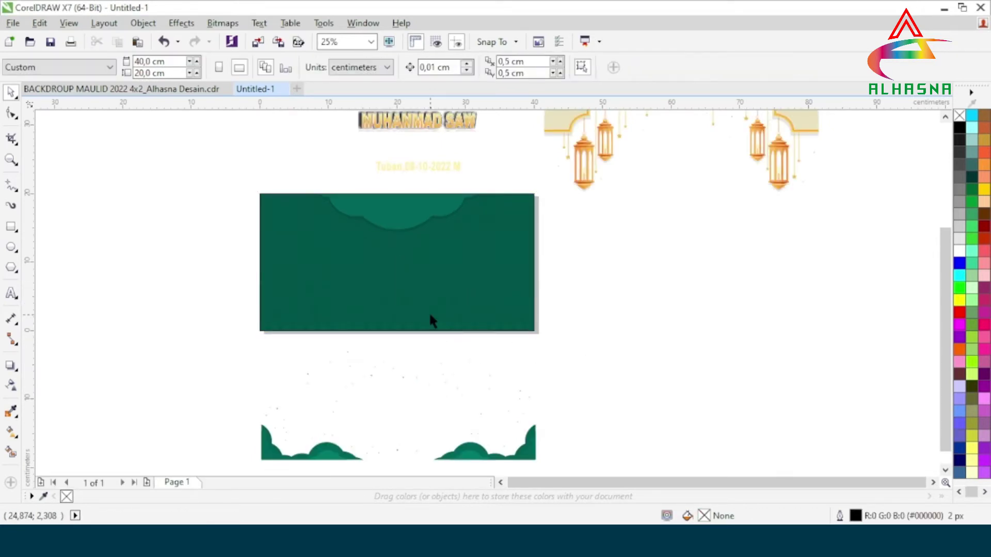
Move the clouds-and-stars group onto the green background and centre it on the page
{"action": "scroll", "coordinate": [428, 310], "scroll_direction": "down", "scroll_amount": 2}
{"action": "scroll", "coordinate": [392, 386], "scroll_direction": "up", "scroll_amount": 4}
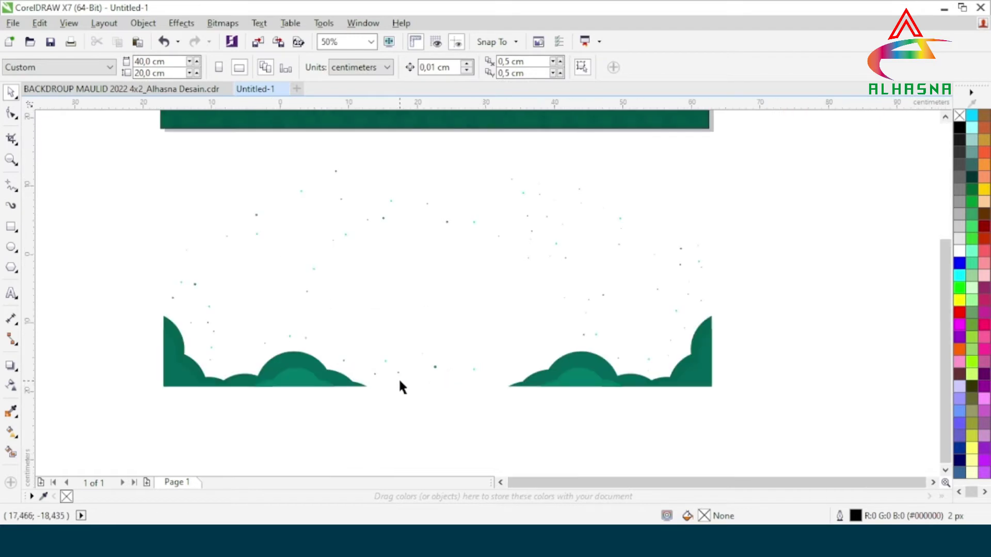
{"action": "scroll", "coordinate": [402, 384], "scroll_direction": "down", "scroll_amount": 2}
{"action": "left_click_drag", "start_coordinate": [487, 383], "coordinate": [474, 235]}
{"action": "scroll", "coordinate": [458, 222], "scroll_direction": "up", "scroll_amount": 2}
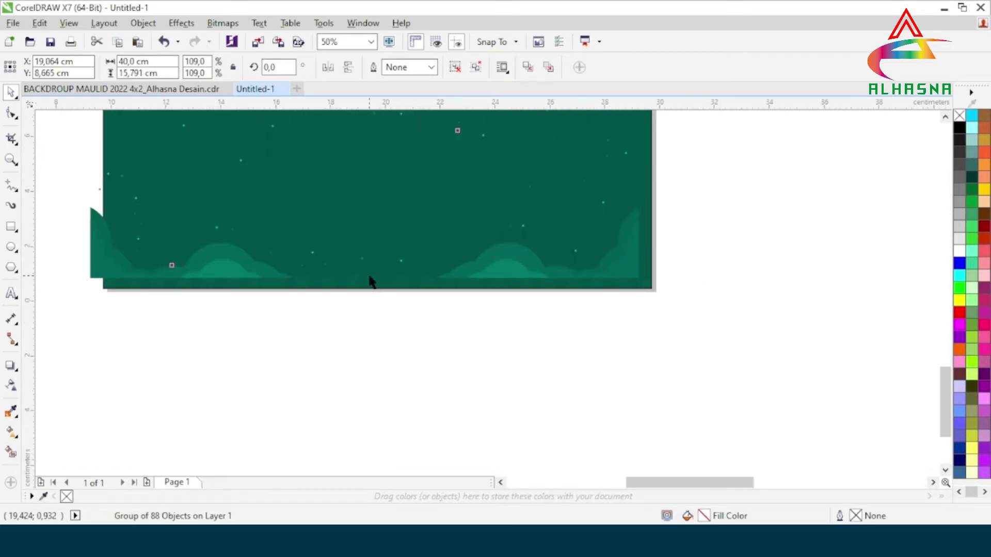
{"action": "scroll", "coordinate": [368, 275], "scroll_direction": "down", "scroll_amount": 2}
{"action": "left_click_drag", "start_coordinate": [366, 265], "coordinate": [367, 258]}
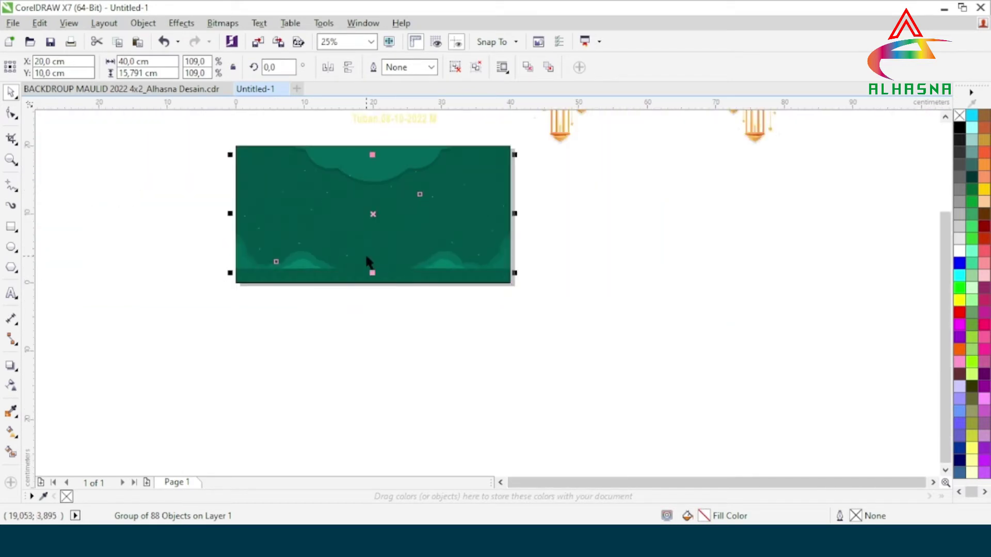
Nudge the clouds-and-stars group down to Y 7.91 cm, aligning it with the rectangle's bottom edge
{"action": "scroll", "coordinate": [375, 285], "scroll_direction": "up", "scroll_amount": 4}
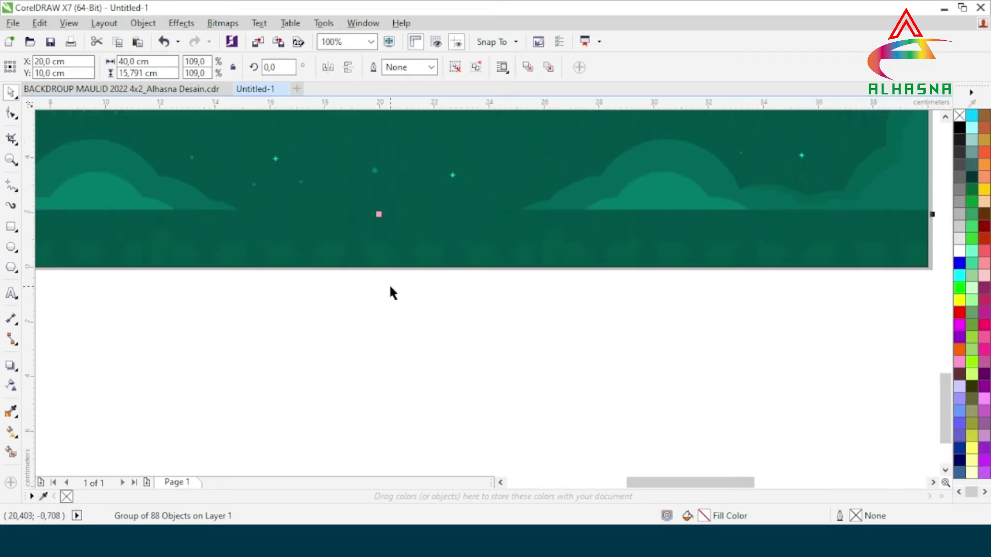
{"action": "key", "text": "Down"}
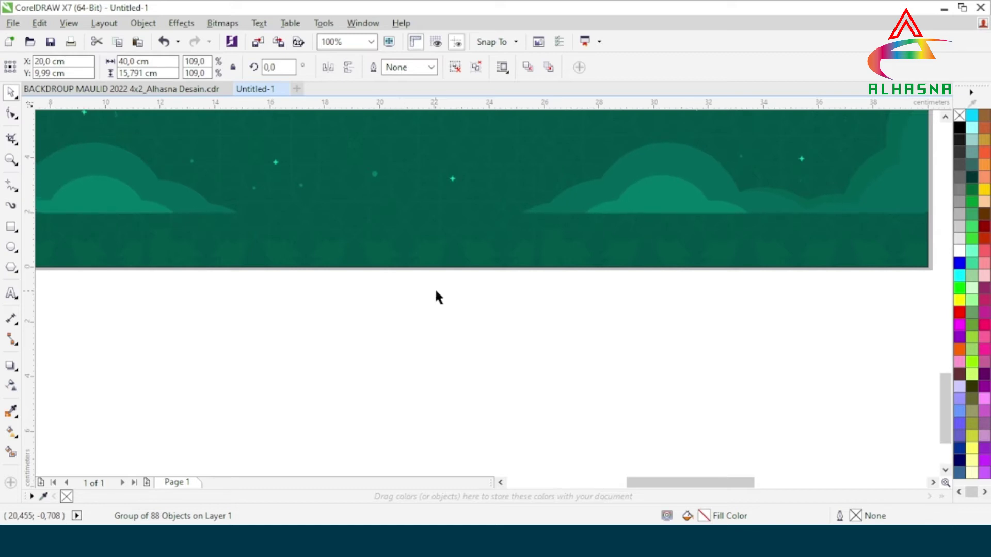
{"action": "key", "text": "Down"}
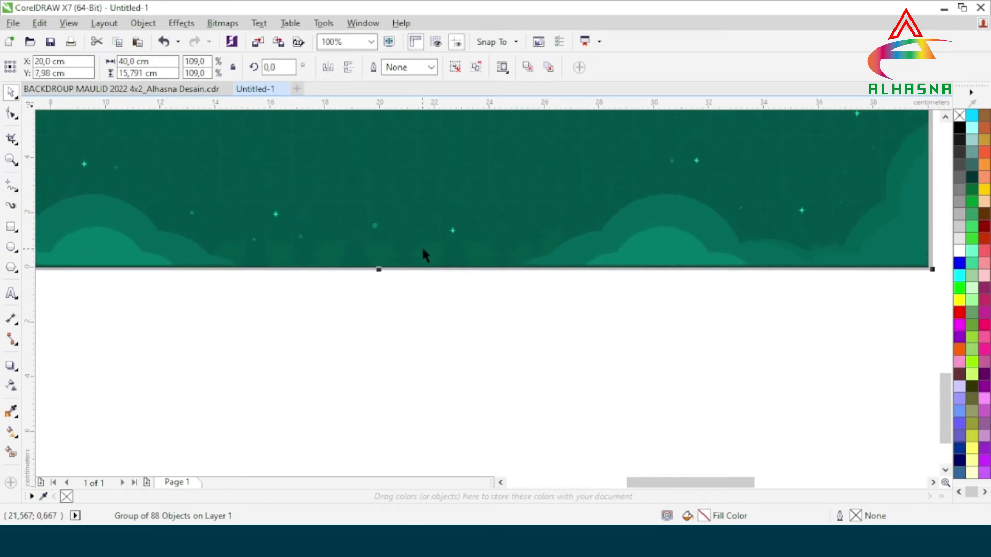
{"action": "scroll", "coordinate": [639, 272], "scroll_direction": "up", "scroll_amount": 3}
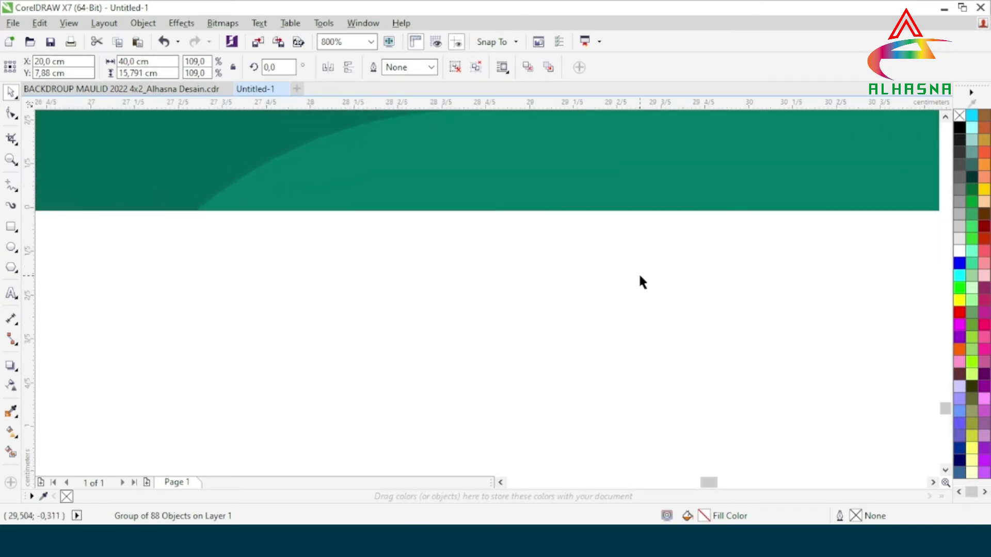
{"action": "key", "text": "Up"}
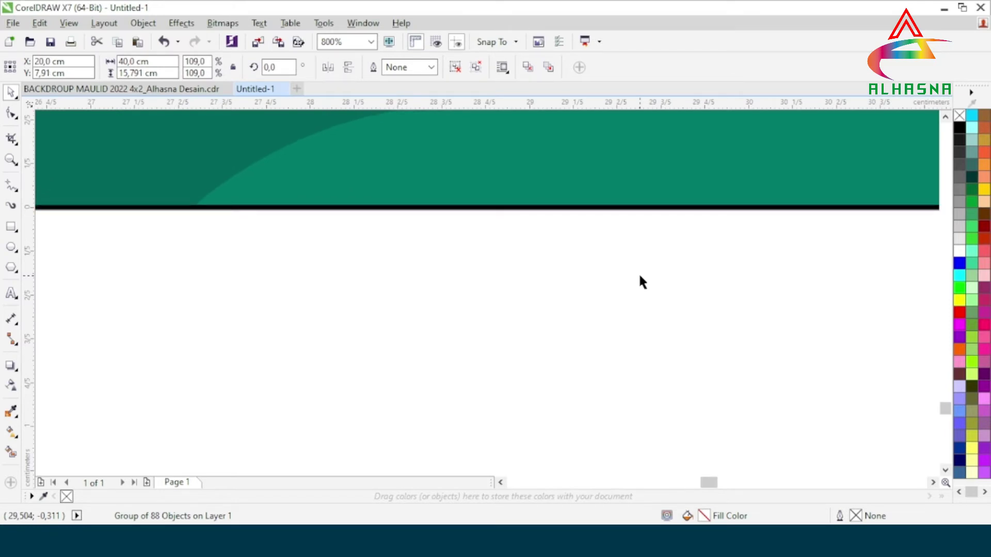
{"action": "scroll", "coordinate": [549, 282], "scroll_direction": "down", "scroll_amount": 5}
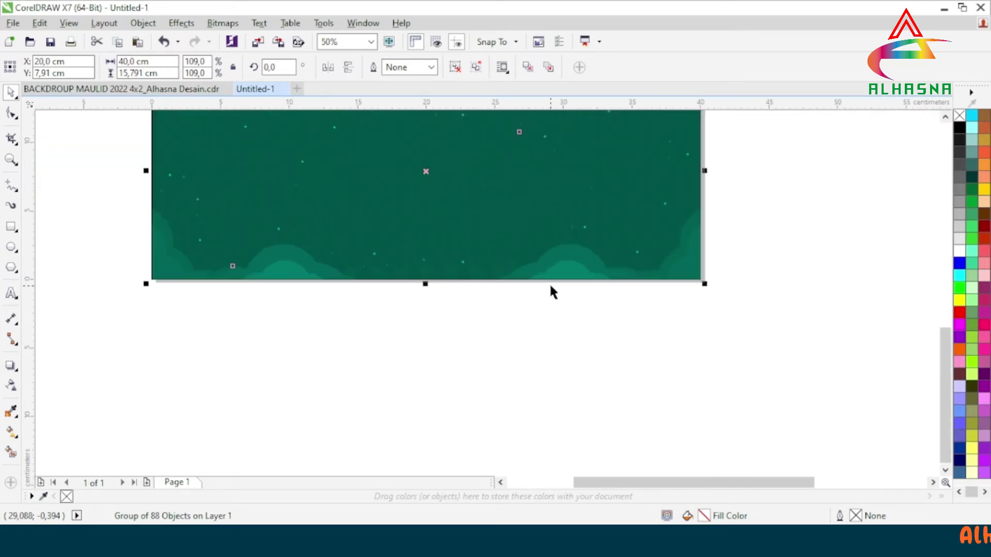
{"action": "left_click", "coordinate": [521, 325]}
Move the arch-and-lantern group onto the green background and centre it on the page
{"action": "scroll", "coordinate": [451, 325], "scroll_direction": "down", "scroll_amount": 1}
{"action": "scroll", "coordinate": [490, 256], "scroll_direction": "up", "scroll_amount": 1}
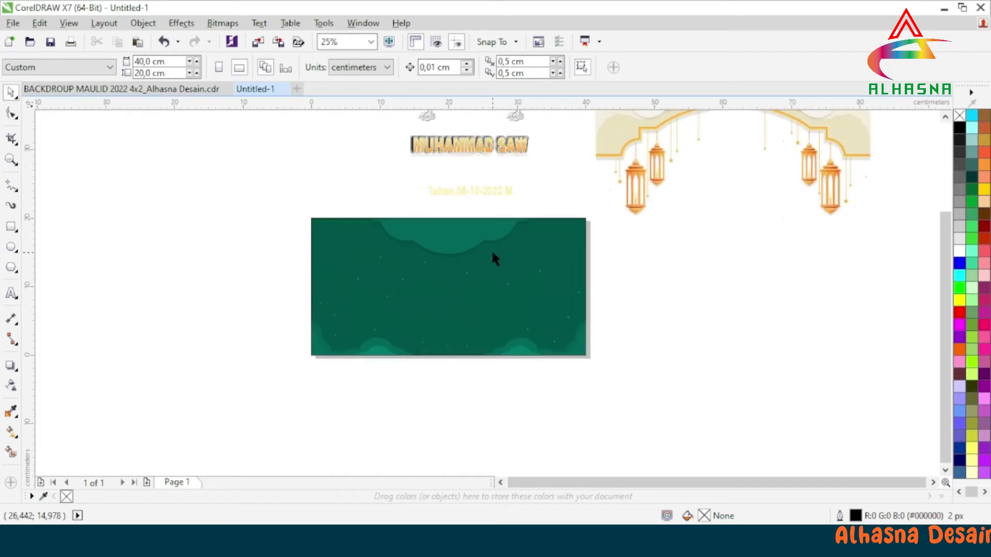
{"action": "left_click_drag", "start_coordinate": [659, 138], "coordinate": [385, 253]}
{"action": "scroll", "coordinate": [419, 251], "scroll_direction": "up", "scroll_amount": 1}
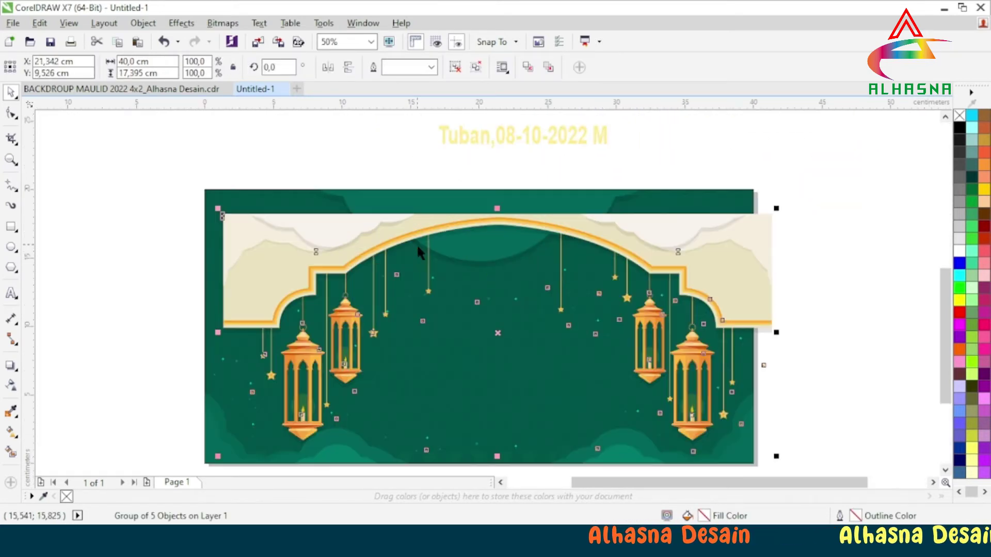
{"action": "key", "text": "p"}
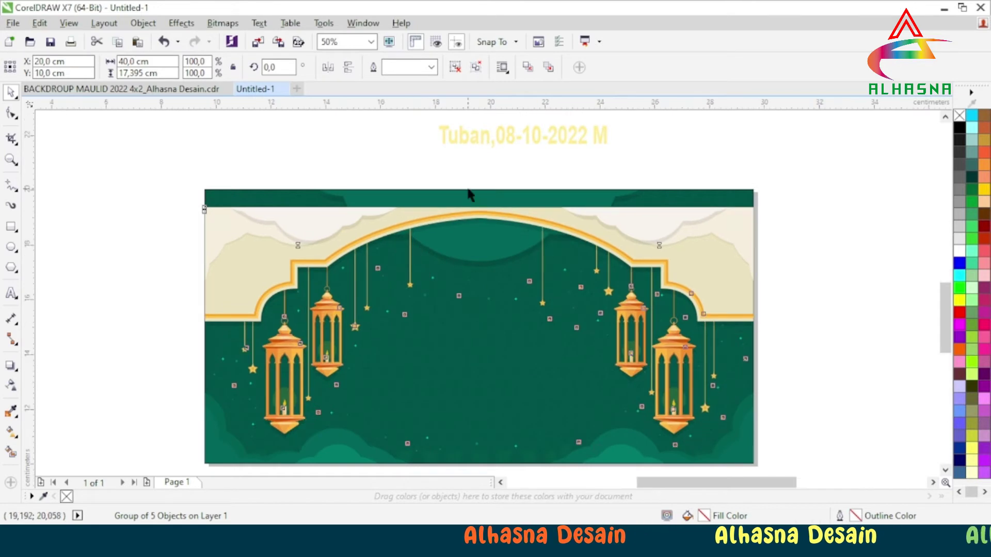
Nudge the arch-and-lantern group up to Y 11.29 cm so its upper edge meets the page's top edge
{"action": "scroll", "coordinate": [505, 302], "scroll_direction": "up", "scroll_amount": 1}
{"action": "key", "text": "Up"}
{"action": "key", "text": "Up"}
{"action": "key", "text": "Up"}
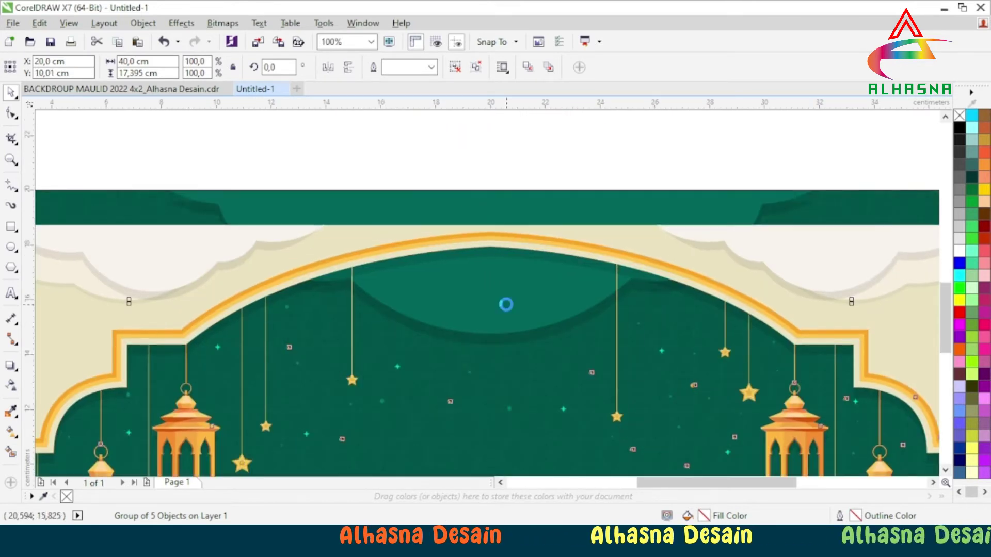
{"action": "key", "text": "Up"}
{"action": "key", "text": "Up"}
{"action": "key", "text": "Up"}
{"action": "key", "text": "Up"}
{"action": "key", "text": "Up"}
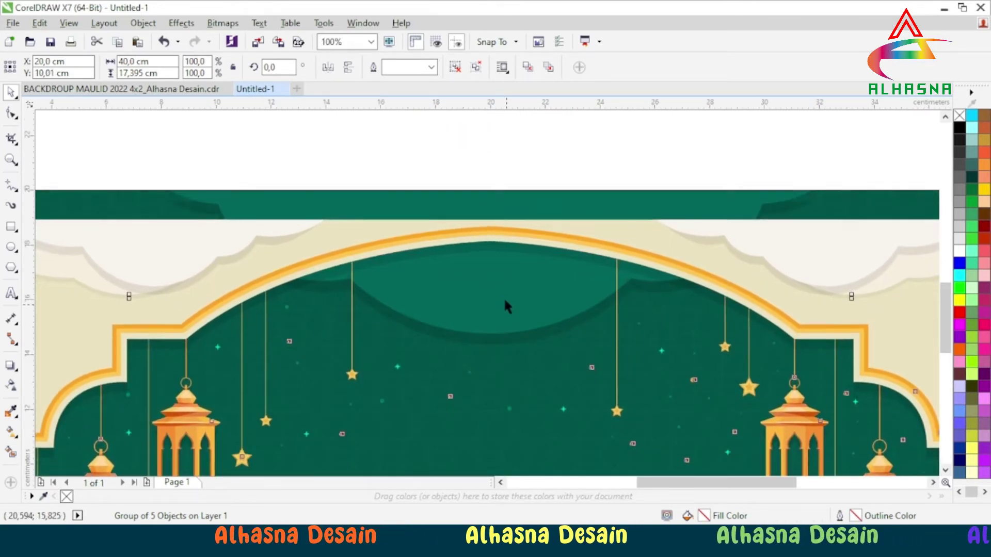
{"action": "key", "text": "Up"}
{"action": "key", "text": "Up"}
{"action": "key", "text": "Up"}
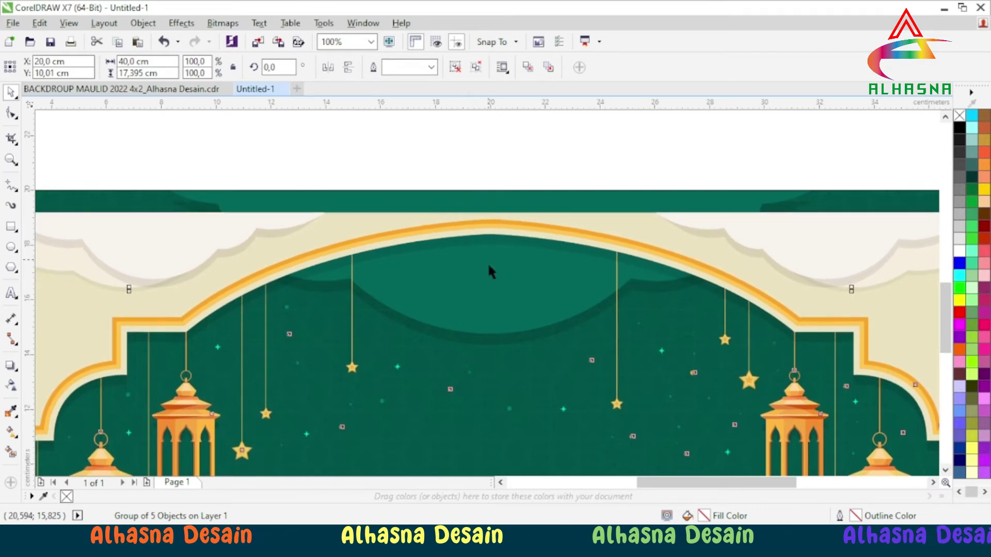
{"action": "scroll", "coordinate": [478, 274], "scroll_direction": "down", "scroll_amount": 1}
{"action": "scroll", "coordinate": [473, 243], "scroll_direction": "up", "scroll_amount": 1}
{"action": "scroll", "coordinate": [473, 244], "scroll_direction": "up", "scroll_amount": 2}
{"action": "key", "text": "Up"}
{"action": "key", "text": "Up"}
{"action": "key", "text": "Up"}
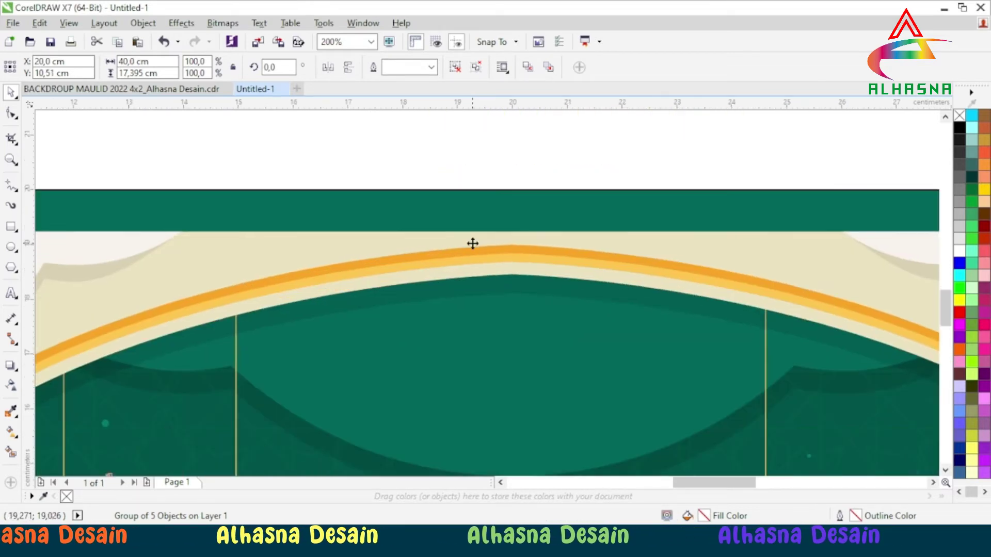
{"action": "key", "text": "Up"}
{"action": "key", "text": "Up"}
{"action": "key", "text": "Up"}
{"action": "key", "text": "Up"}
{"action": "key", "text": "Up"}
{"action": "key", "text": "Up"}
{"action": "key", "text": "Up"}
{"action": "key", "text": "Up"}
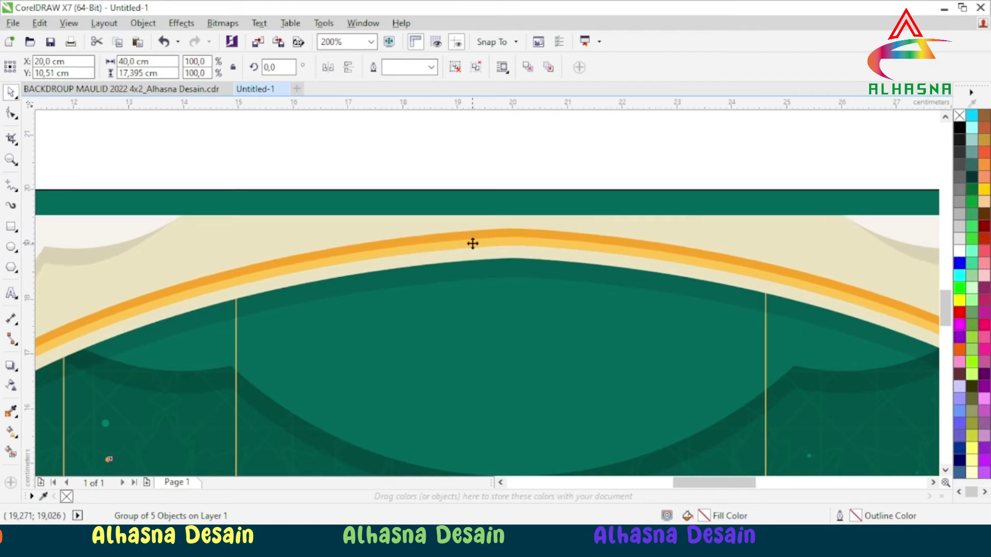
{"action": "key", "text": "Up"}
{"action": "key", "text": "Up"}
{"action": "key", "text": "Up"}
{"action": "key", "text": "Up"}
{"action": "key", "text": "Up"}
{"action": "key", "text": "Up"}
{"action": "key", "text": "Up"}
{"action": "key", "text": "Up"}
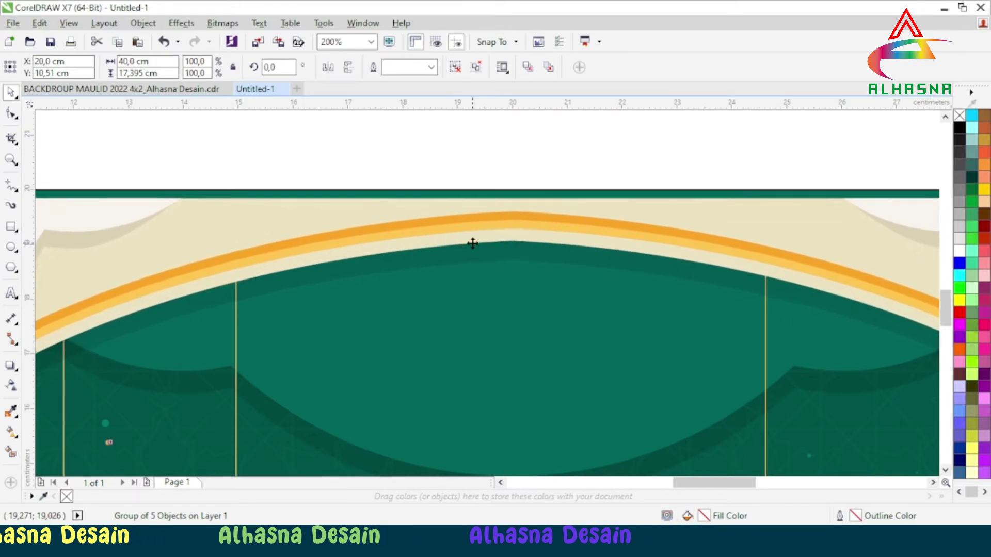
{"action": "scroll", "coordinate": [481, 196], "scroll_direction": "up", "scroll_amount": 2}
{"action": "key", "text": "Up"}
{"action": "key", "text": "Up"}
{"action": "key", "text": "Up"}
{"action": "key", "text": "Up"}
{"action": "key", "text": "Up"}
{"action": "key", "text": "Up"}
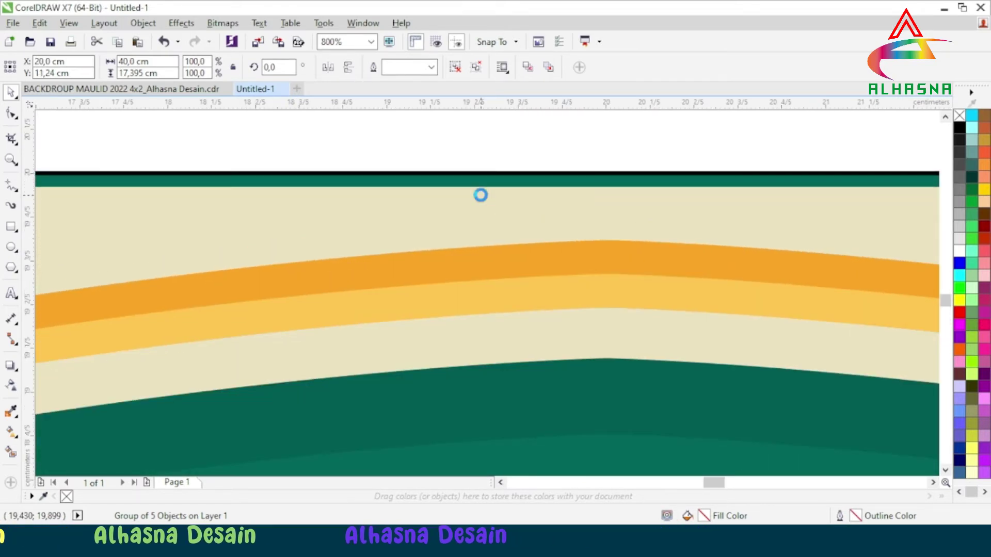
{"action": "scroll", "coordinate": [481, 196], "scroll_direction": "down", "scroll_amount": 4}
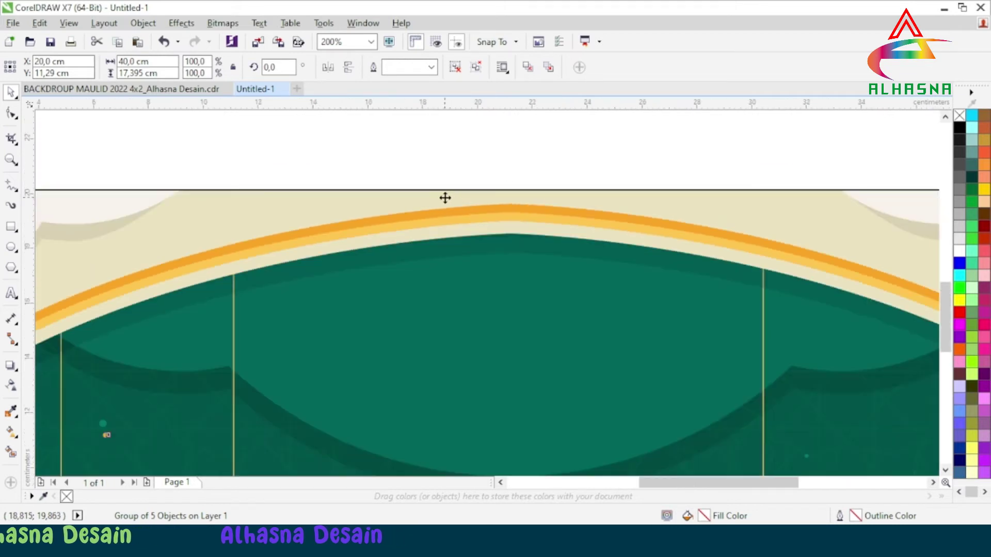
{"action": "left_click", "coordinate": [867, 328]}
{"action": "scroll", "coordinate": [457, 356], "scroll_direction": "down", "scroll_amount": 1}
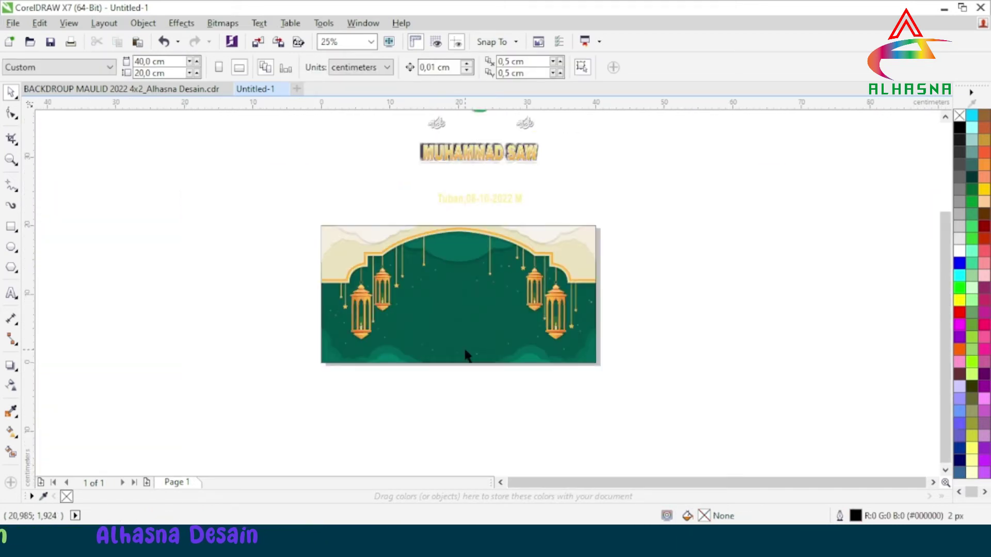
Move the star-ornament pair from above the page onto the cream upper corners of the backdrop
{"action": "scroll", "coordinate": [464, 352], "scroll_direction": "up", "scroll_amount": 1}
{"action": "scroll", "coordinate": [344, 359], "scroll_direction": "down", "scroll_amount": 1}
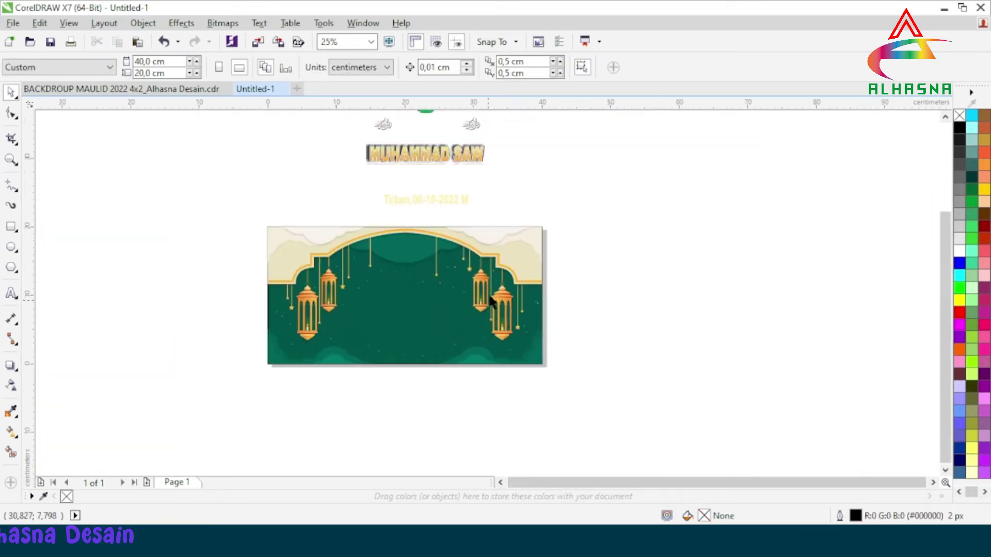
{"action": "scroll", "coordinate": [429, 278], "scroll_direction": "down", "scroll_amount": 1}
{"action": "scroll", "coordinate": [436, 213], "scroll_direction": "up", "scroll_amount": 1}
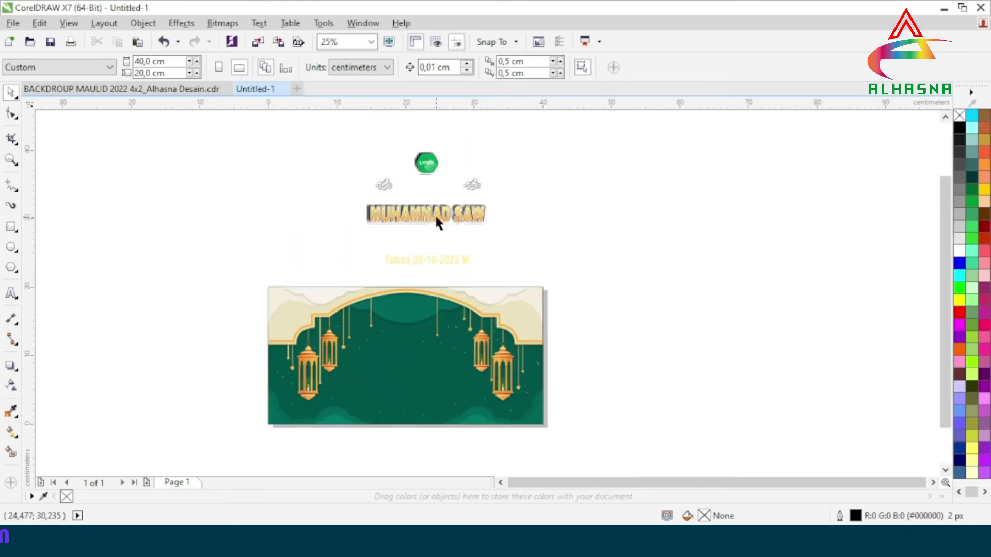
{"action": "scroll", "coordinate": [370, 240], "scroll_direction": "down", "scroll_amount": 1}
{"action": "left_click_drag", "start_coordinate": [432, 162], "coordinate": [446, 276]}
{"action": "scroll", "coordinate": [356, 271], "scroll_direction": "up", "scroll_amount": 2}
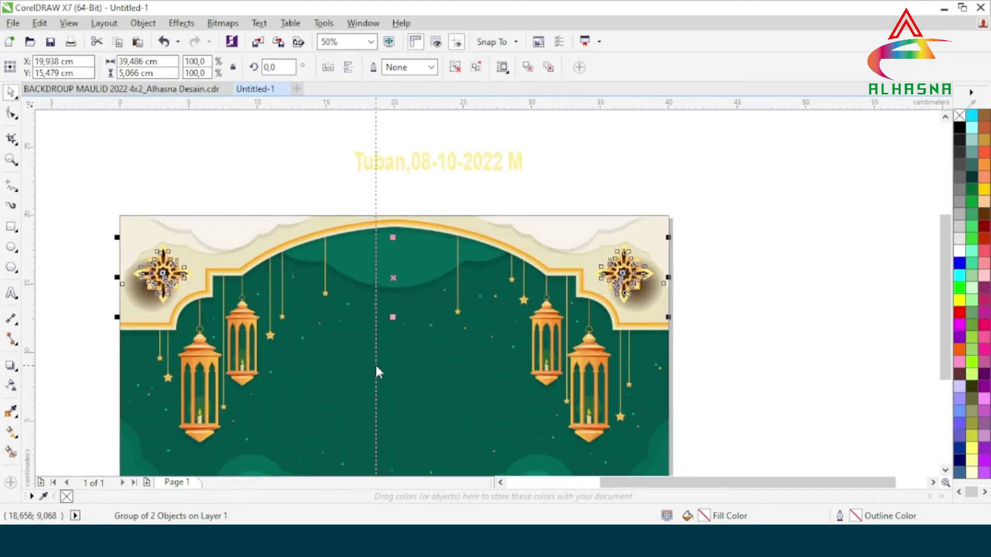
Set the vertical guideline at the page centre, 20 cm, and nudge the ornament group right to X 19.988 cm
{"action": "left_click", "coordinate": [376, 364]}
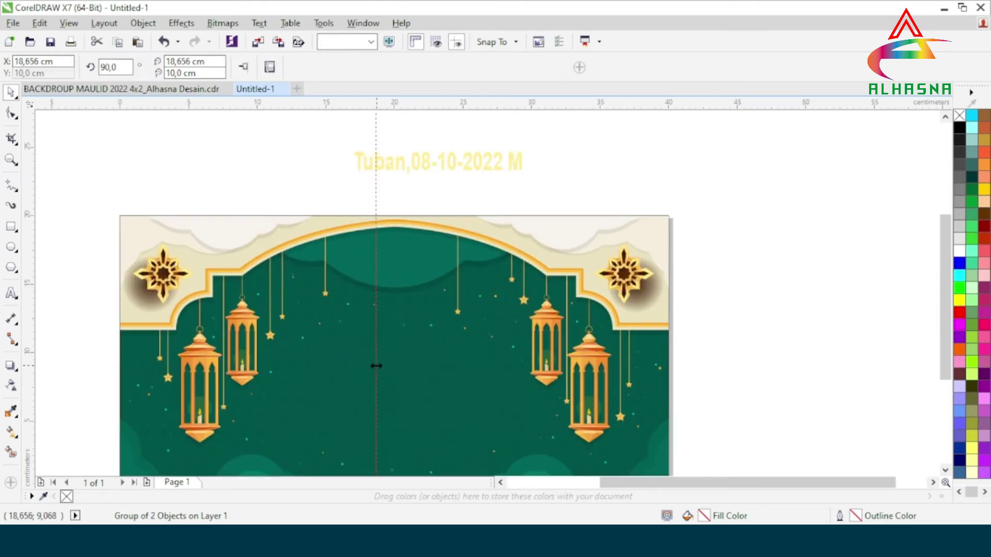
{"action": "left_click", "coordinate": [603, 284]}
{"action": "scroll", "coordinate": [393, 285], "scroll_direction": "up", "scroll_amount": 1}
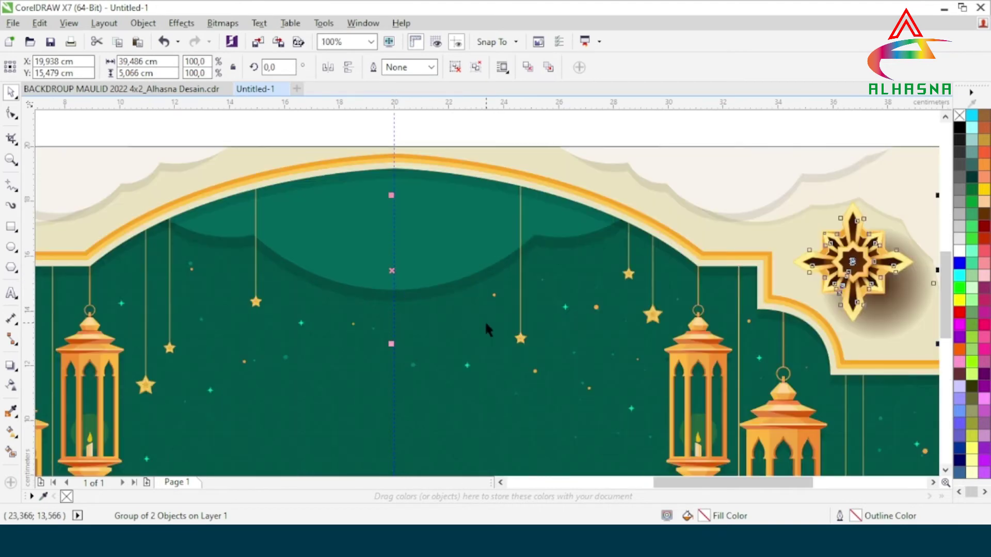
{"action": "key", "text": "Right"}
{"action": "key", "text": "Right"}
{"action": "key", "text": "Right"}
{"action": "key", "text": "Right"}
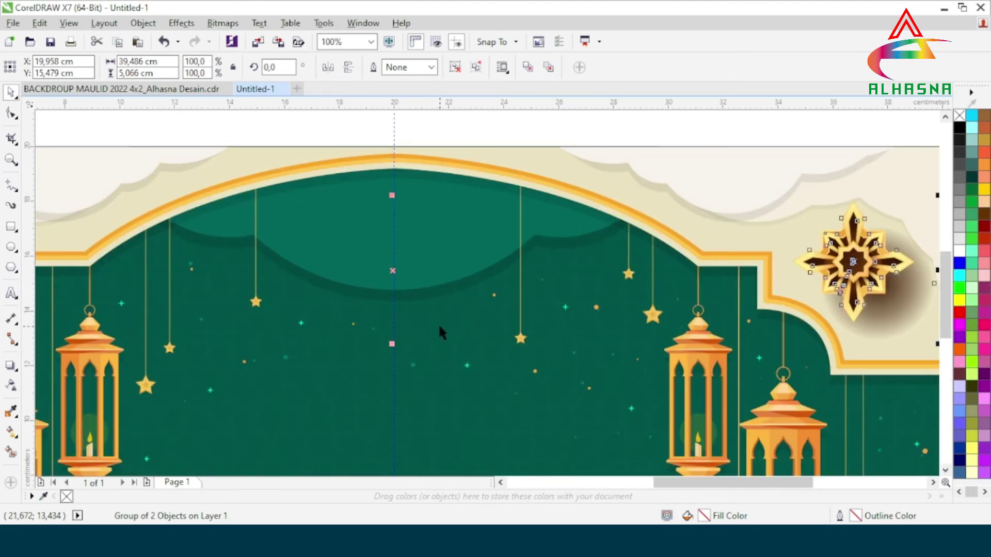
{"action": "scroll", "coordinate": [440, 329], "scroll_direction": "down", "scroll_amount": 1}
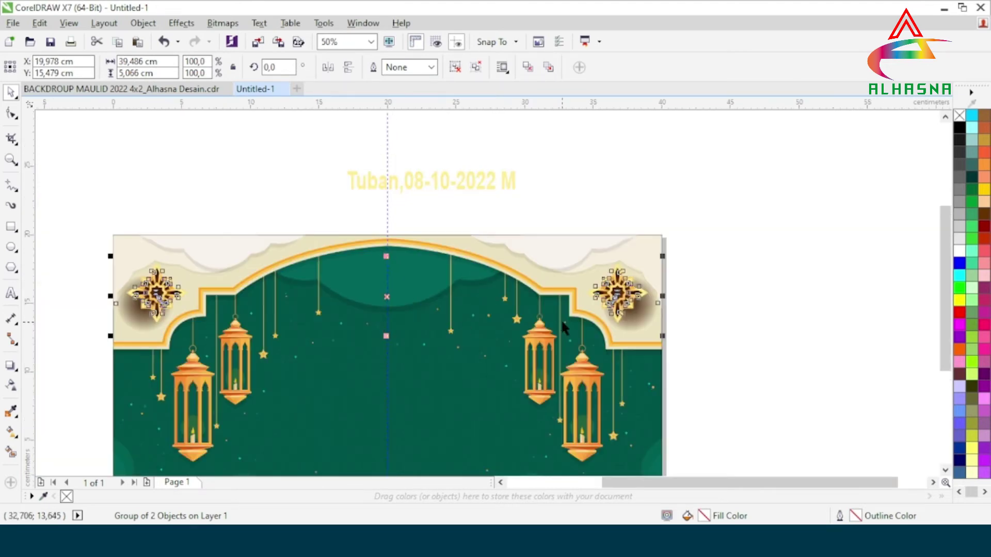
{"action": "key", "text": "Left"}
{"action": "key", "text": "Left"}
{"action": "key", "text": "Right"}
{"action": "key", "text": "Right"}
Nudge the star-ornament group down to Y 15.279 cm and deselect it
{"action": "key", "text": "Down"}
{"action": "key", "text": "Down"}
{"action": "key", "text": "Down"}
{"action": "key", "text": "Down"}
{"action": "key", "text": "Down"}
{"action": "key", "text": "Down"}
{"action": "key", "text": "Down"}
{"action": "key", "text": "Down"}
{"action": "key", "text": "Down"}
{"action": "key", "text": "Down"}
{"action": "key", "text": "Down"}
{"action": "key", "text": "Down"}
{"action": "key", "text": "Down"}
{"action": "key", "text": "Down"}
{"action": "key", "text": "Down"}
{"action": "key", "text": "Down"}
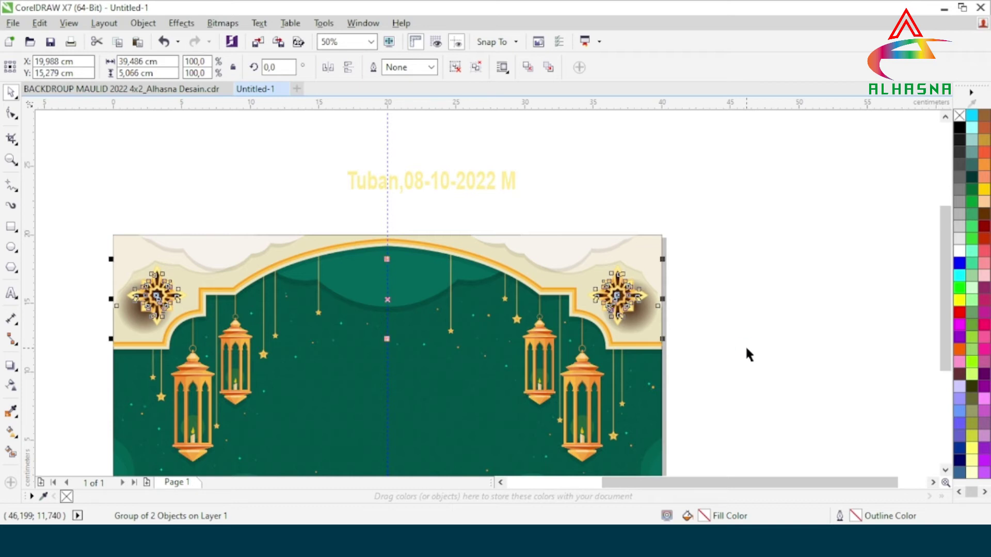
{"action": "left_click", "coordinate": [745, 345]}
Move the logo-and-text group onto the green area, centred on the guideline at about X 20.04, Y 10.03 cm
{"action": "scroll", "coordinate": [423, 323], "scroll_direction": "down", "scroll_amount": 2}
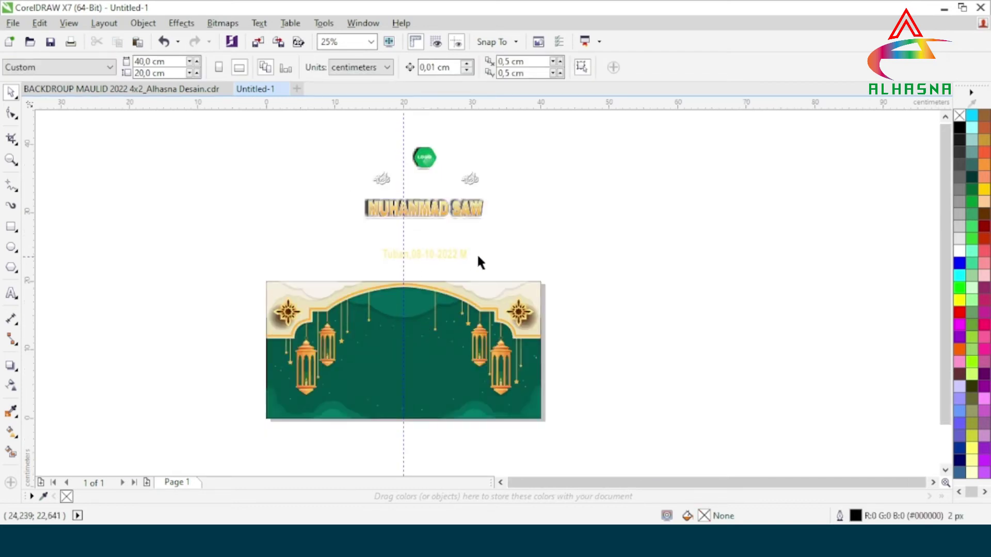
{"action": "left_click", "coordinate": [428, 209]}
{"action": "left_click_drag", "start_coordinate": [424, 207], "coordinate": [403, 352]}
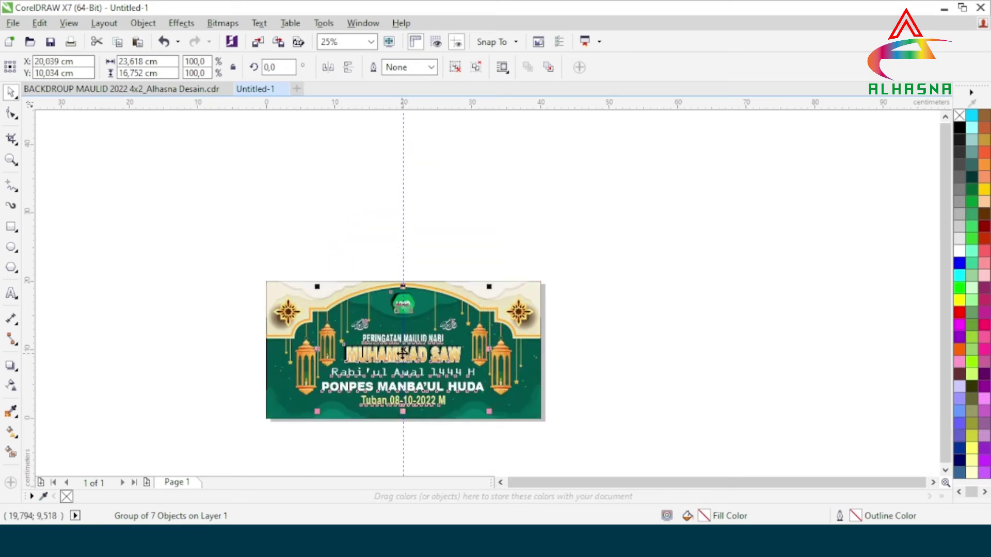
{"action": "left_click", "coordinate": [640, 376]}
{"action": "scroll", "coordinate": [388, 364], "scroll_direction": "up", "scroll_amount": 1}
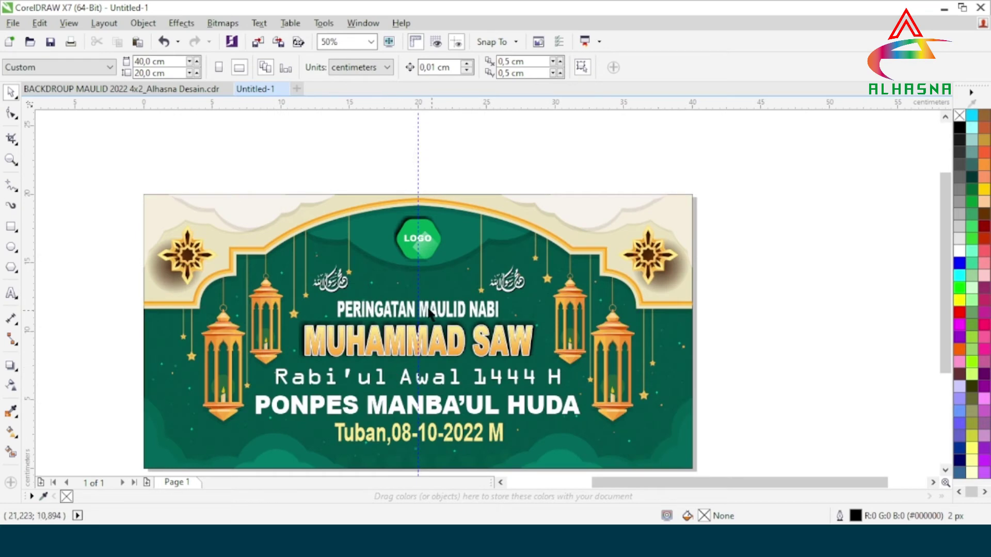
Ungroup the logo-and-text group into separate objects
{"action": "scroll", "coordinate": [394, 336], "scroll_direction": "down", "scroll_amount": 1}
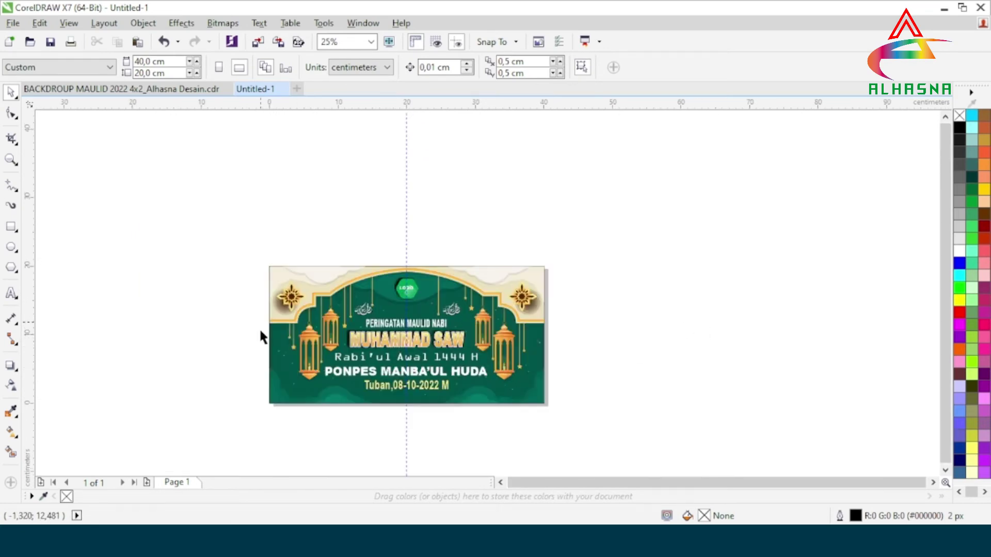
{"action": "scroll", "coordinate": [401, 379], "scroll_direction": "up", "scroll_amount": 1}
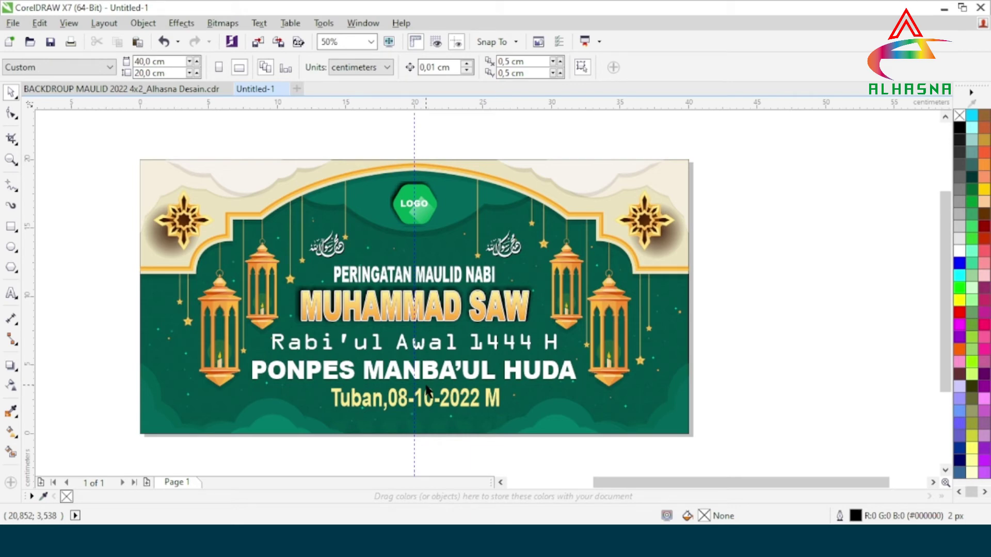
{"action": "scroll", "coordinate": [390, 342], "scroll_direction": "up", "scroll_amount": 1}
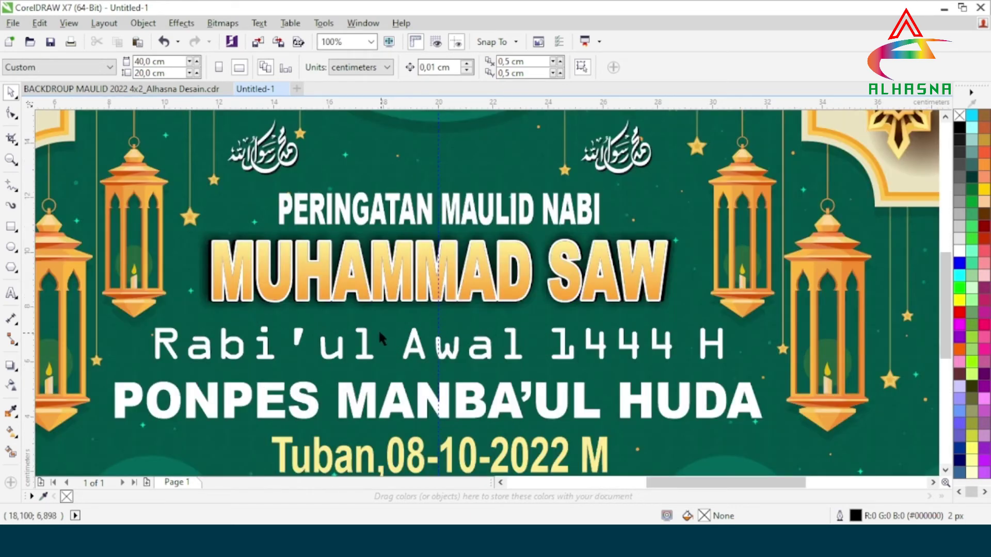
{"action": "scroll", "coordinate": [378, 329], "scroll_direction": "down", "scroll_amount": 2}
{"action": "scroll", "coordinate": [376, 333], "scroll_direction": "up", "scroll_amount": 1}
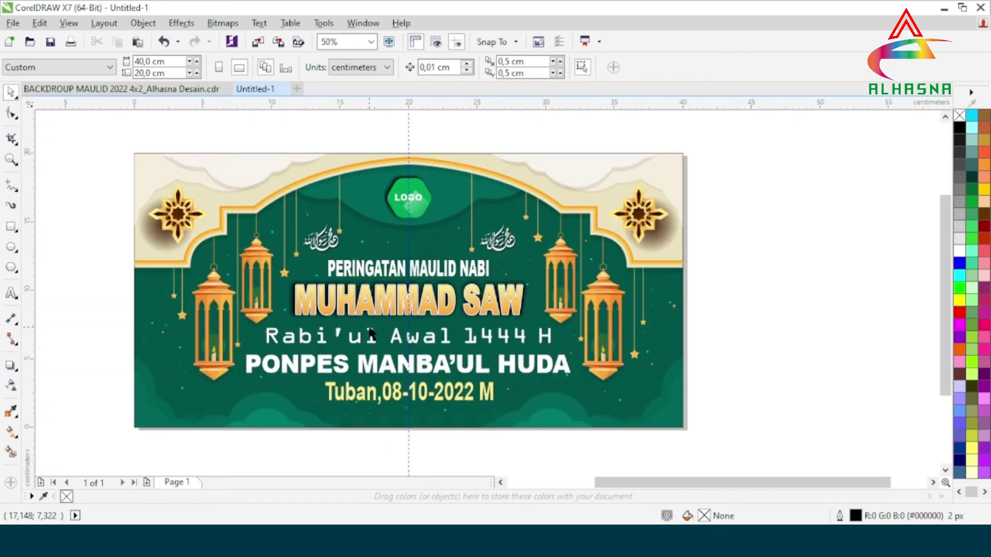
{"action": "left_click", "coordinate": [423, 272]}
{"action": "right_click", "coordinate": [420, 273]}
{"action": "left_click", "coordinate": [452, 228]}
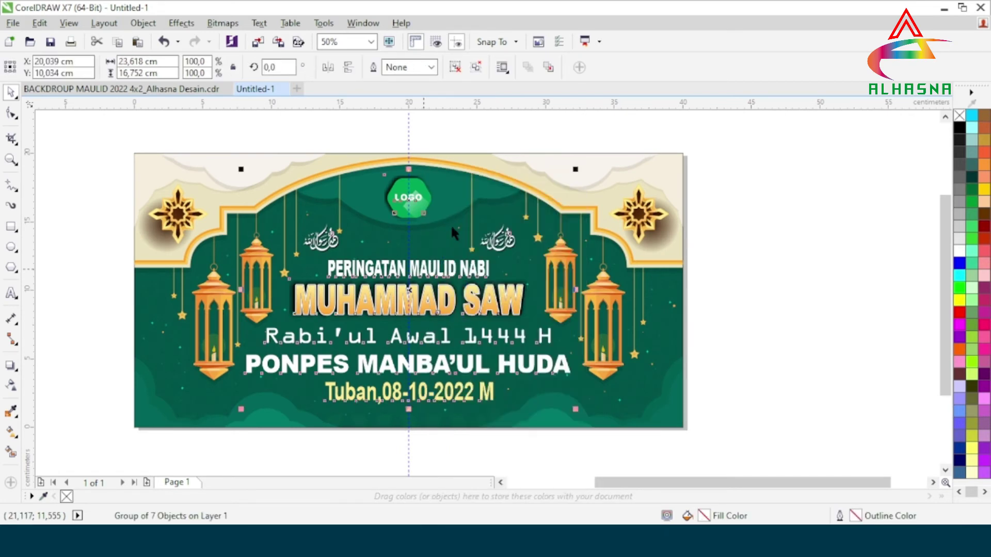
{"action": "left_click", "coordinate": [772, 345]}
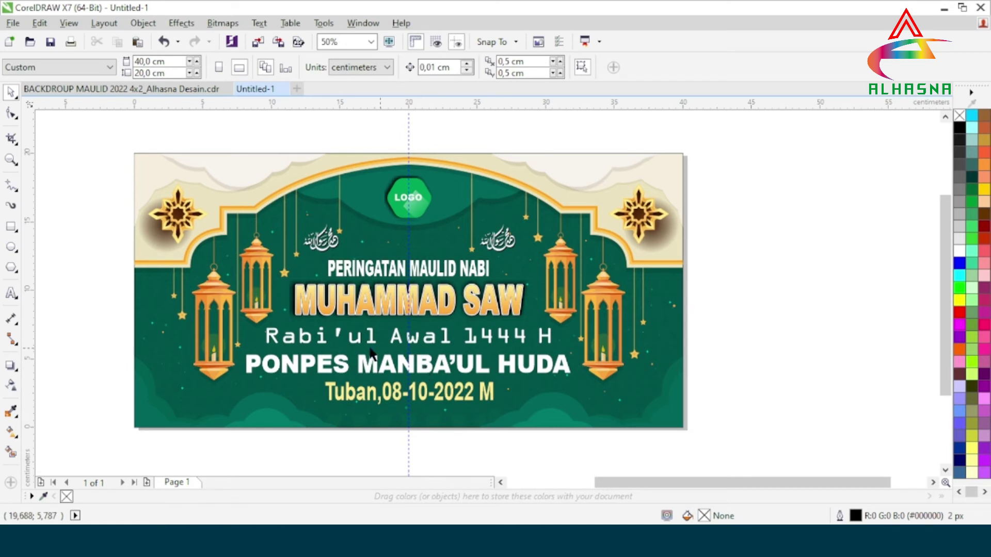
Select all the text in the white Arial Black line and retype it as "PONPES MANBA'UL HUDA"
{"action": "left_click", "coordinate": [426, 367]}
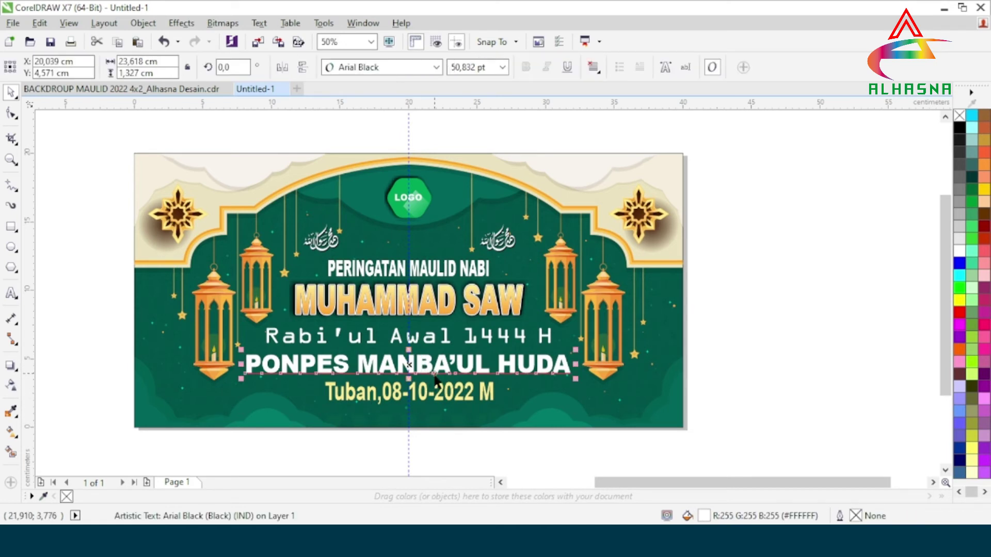
{"action": "left_click", "coordinate": [11, 293]}
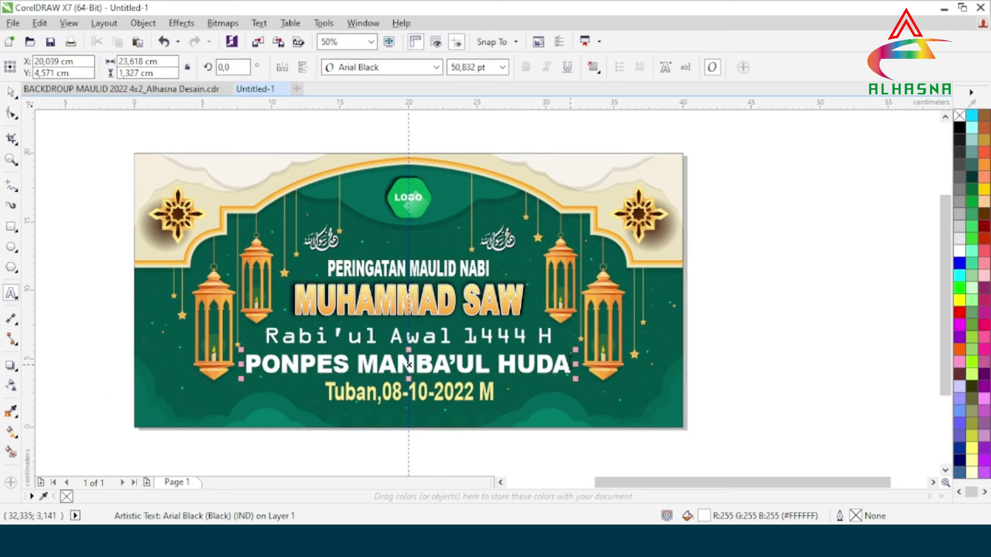
{"action": "left_click_drag", "start_coordinate": [571, 364], "coordinate": [334, 366]}
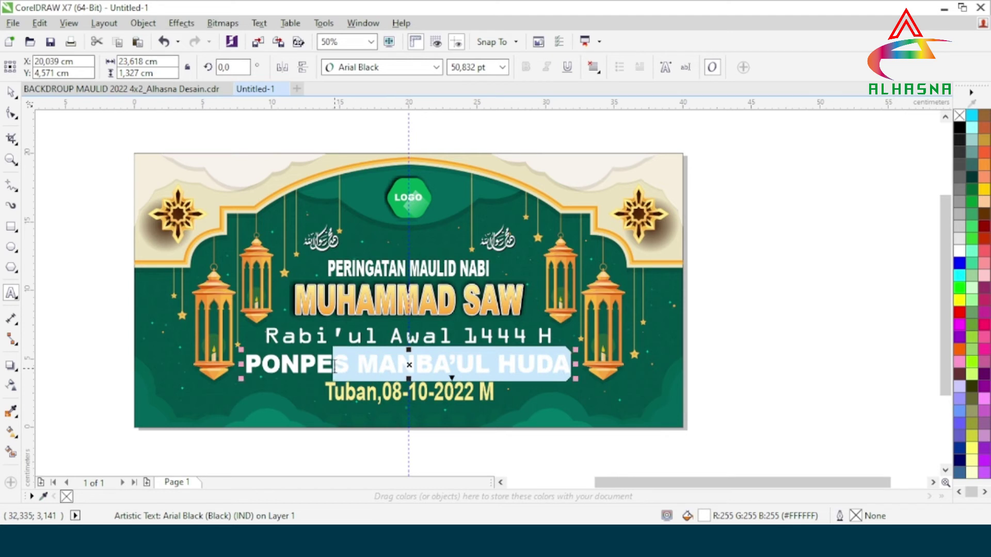
{"action": "left_click", "coordinate": [473, 368]}
{"action": "left_click_drag", "start_coordinate": [569, 365], "coordinate": [269, 362]}
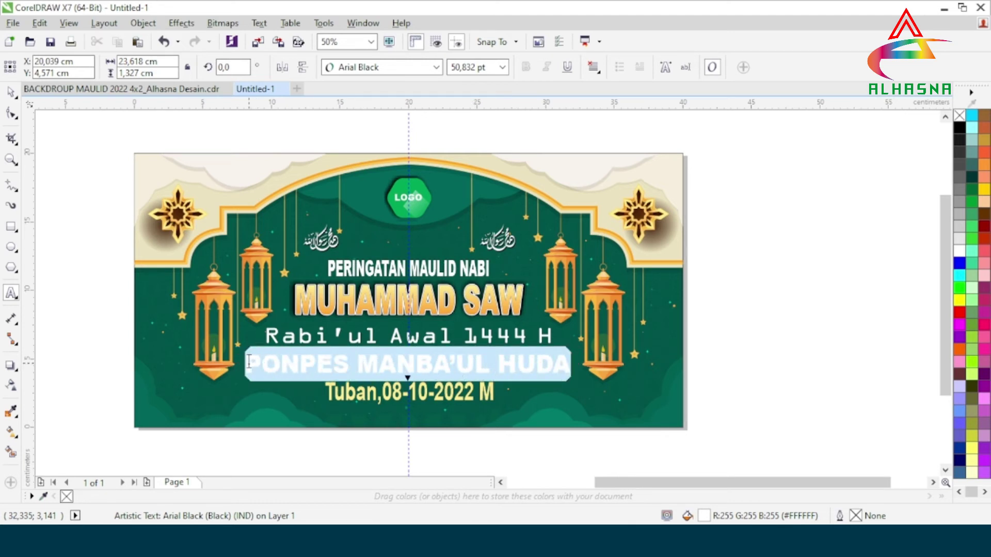
{"action": "left_click_drag", "start_coordinate": [331, 439], "coordinate": [330, 439]}
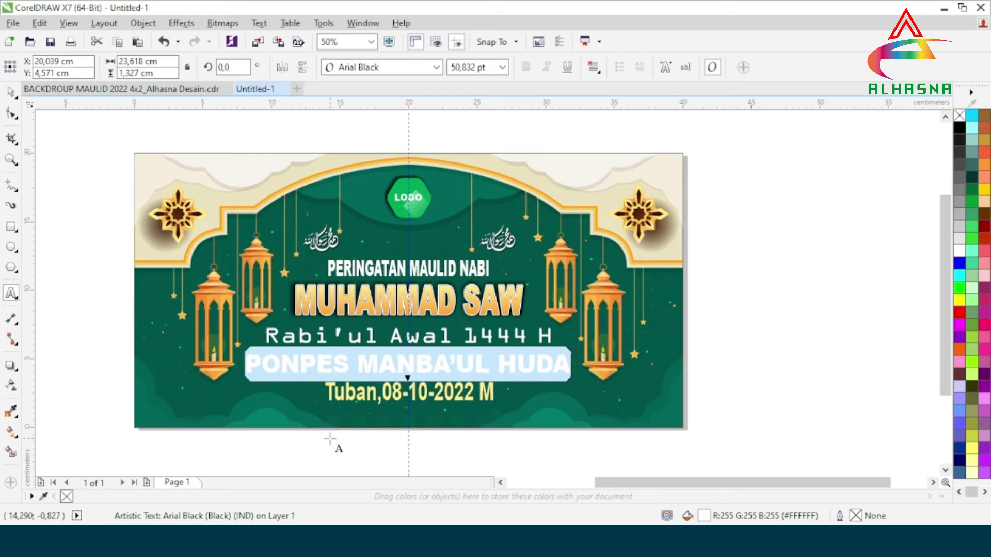
{"action": "type", "text": "PO"}
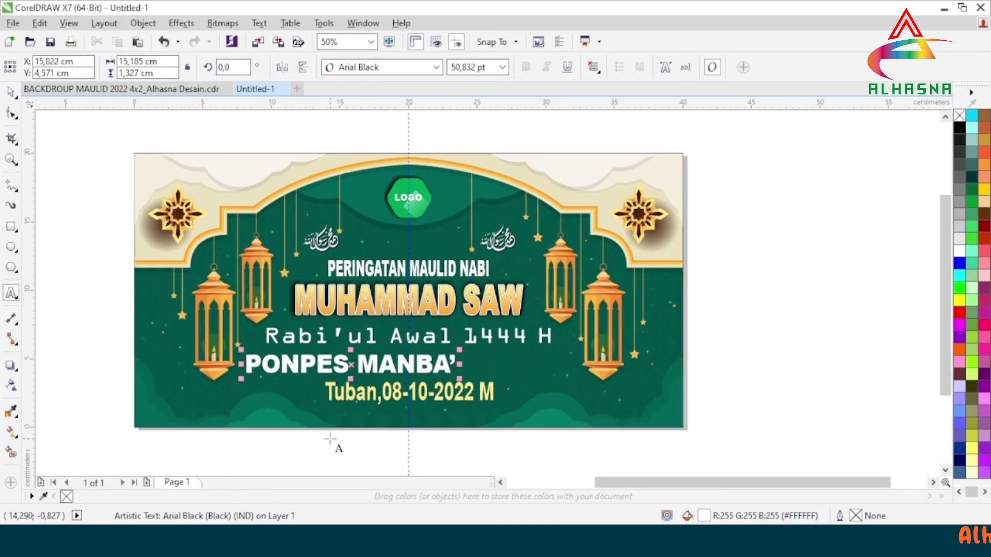
{"action": "type", "text": "UL HUDA"}
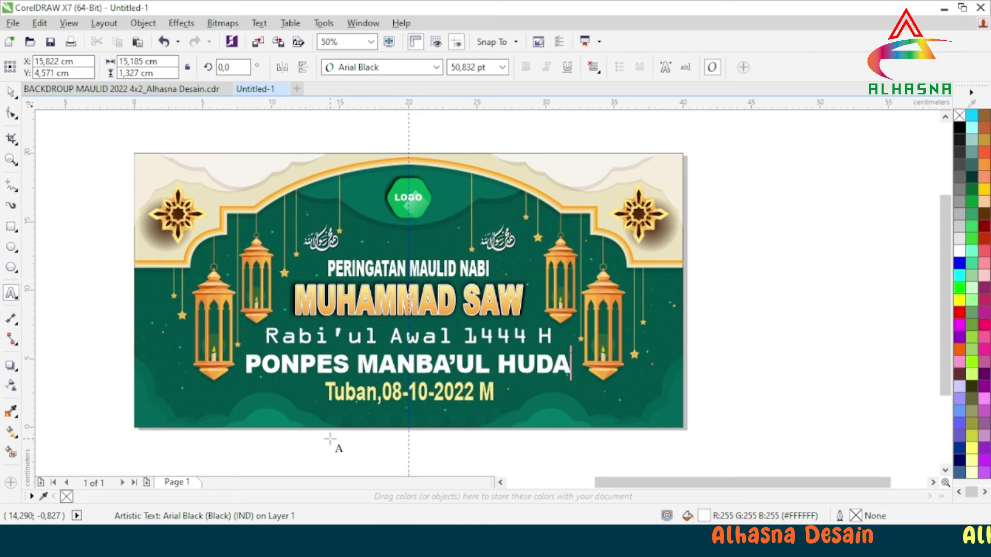
Delete the letters after "T" in the yellow line's place name and retype it as "Tuban"
{"action": "left_click", "coordinate": [378, 394]}
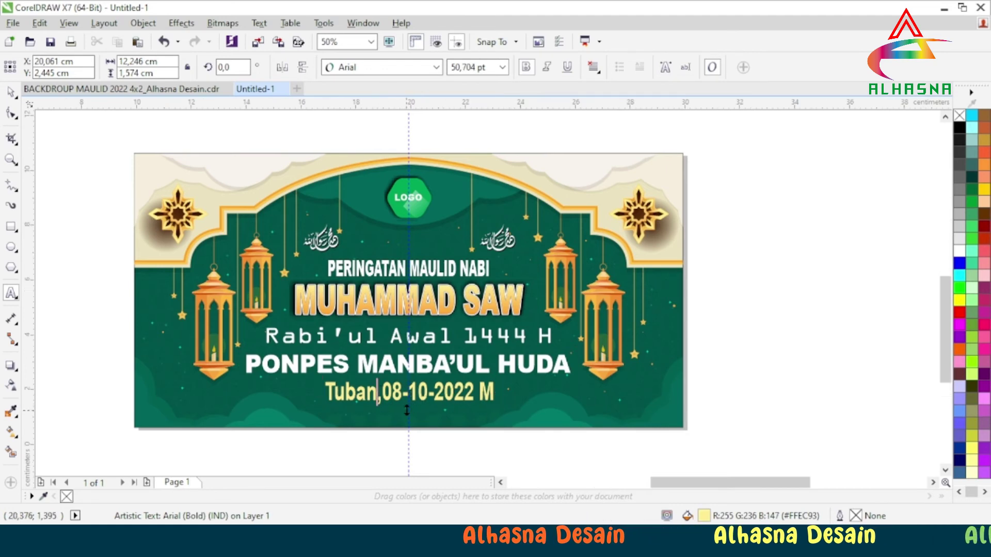
{"action": "scroll", "coordinate": [406, 410], "scroll_direction": "up", "scroll_amount": 2}
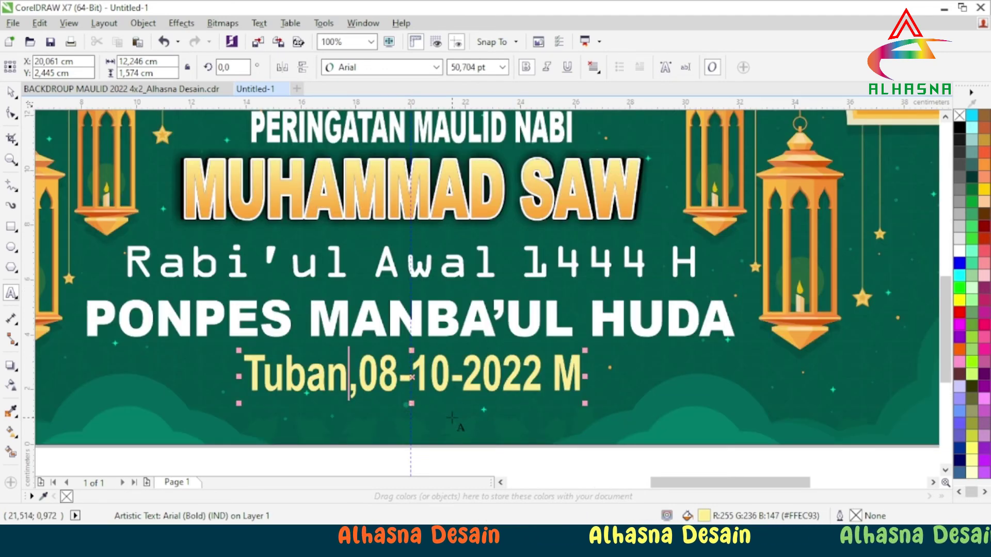
{"action": "key", "text": "BackSpace"}
{"action": "key", "text": "BackSpace"}
{"action": "key", "text": "BackSpace"}
{"action": "key", "text": "BackSpace"}
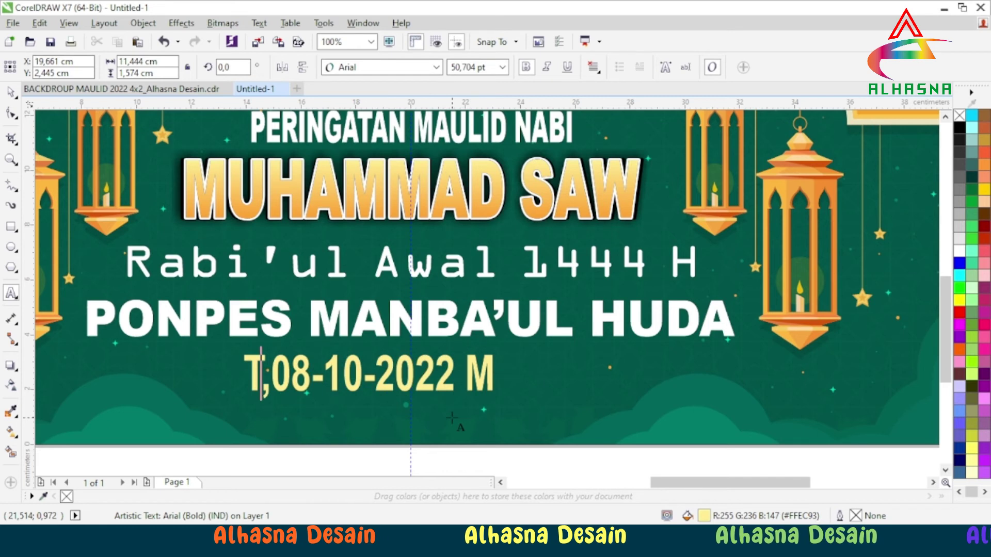
{"action": "type", "text": "u"}
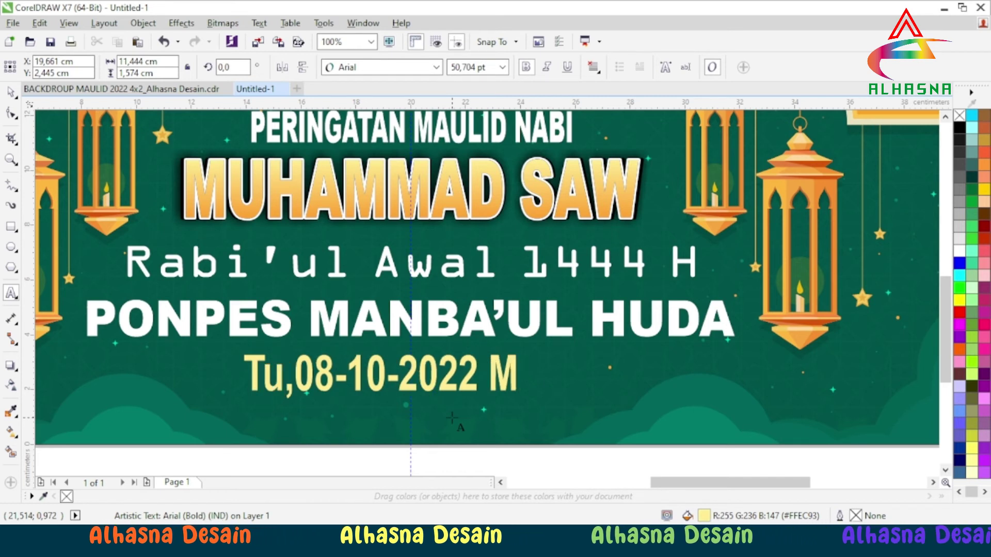
{"action": "type", "text": "ban"}
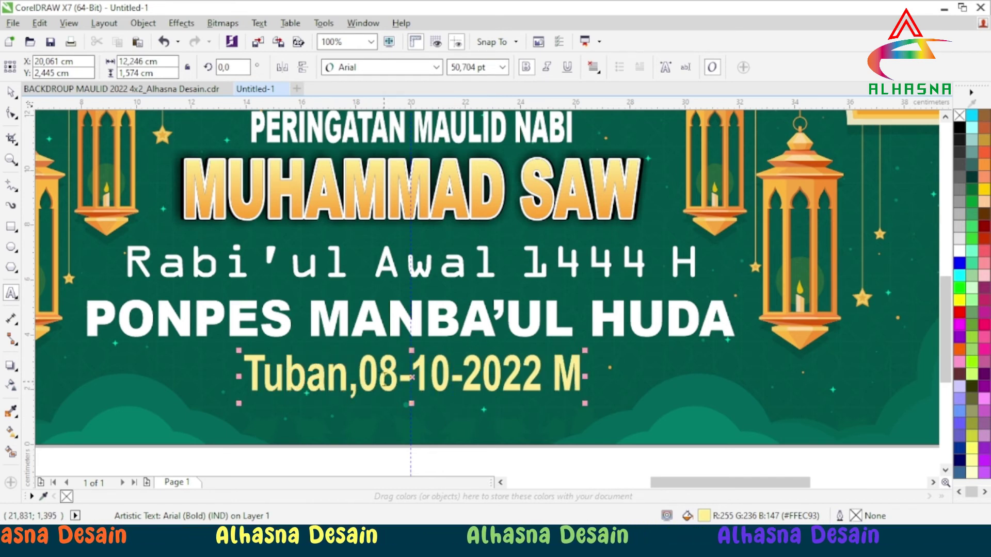
Change the day in the yellow date line to 09 so it reads "Tuban,09-10-2022 M", and finish editing the text
{"action": "left_click_drag", "start_coordinate": [380, 375], "coordinate": [392, 430]}
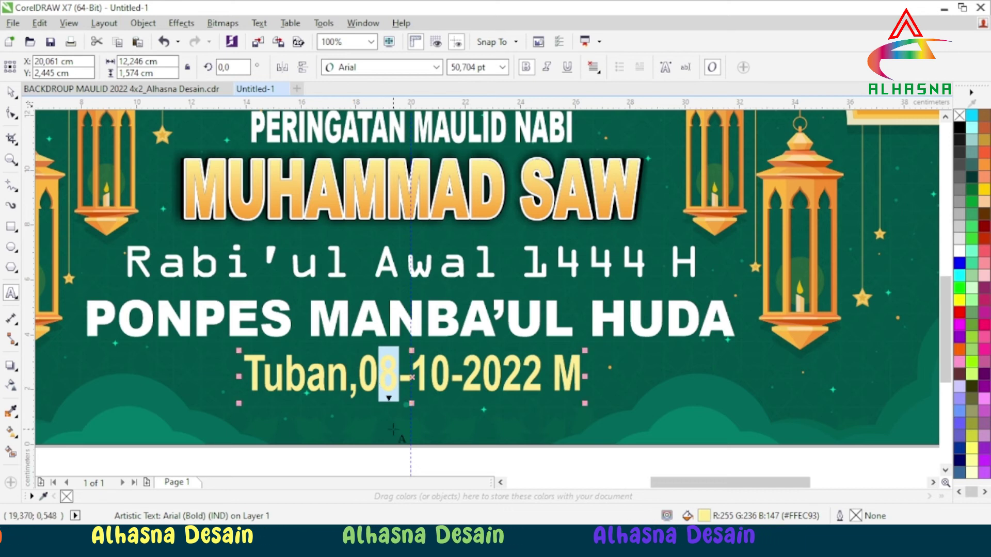
{"action": "key", "text": "BackSpace"}
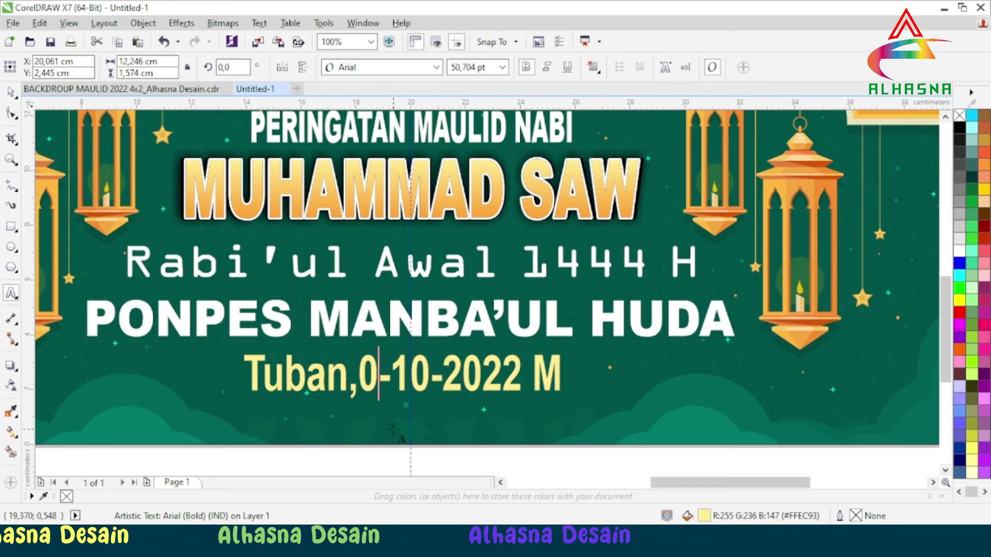
{"action": "type", "text": "9"}
{"action": "key", "text": "BackSpace"}
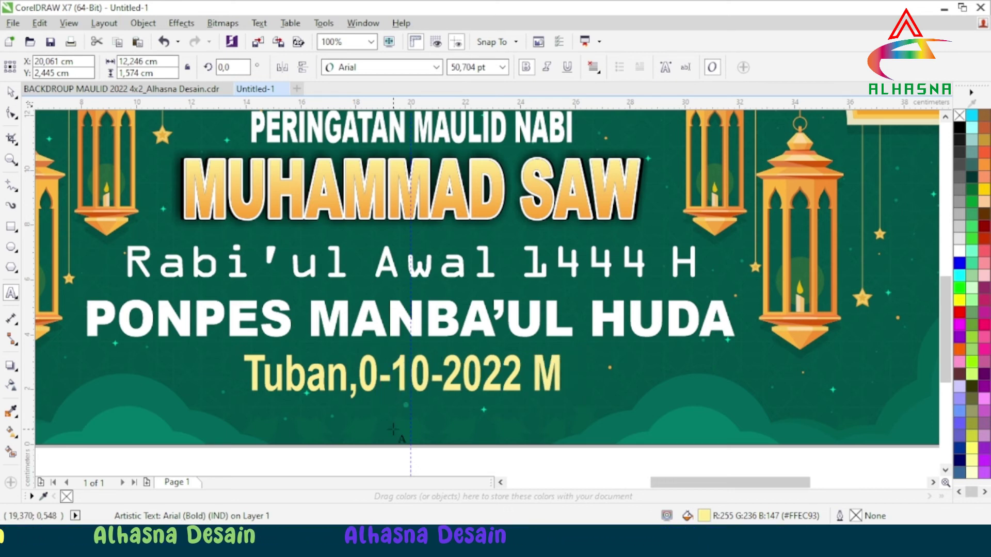
{"action": "type", "text": "9"}
{"action": "key", "text": "Escape"}
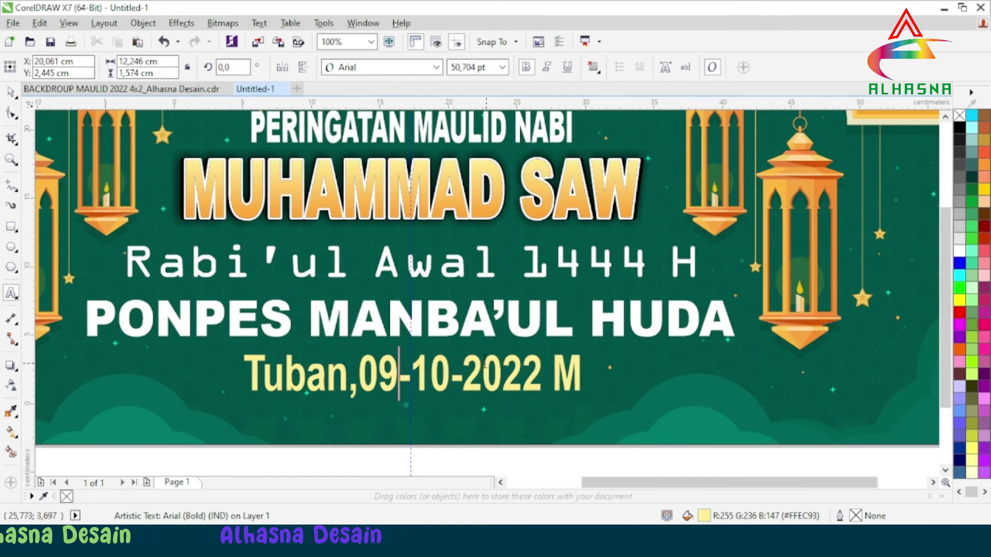
{"action": "key", "text": "F3"}
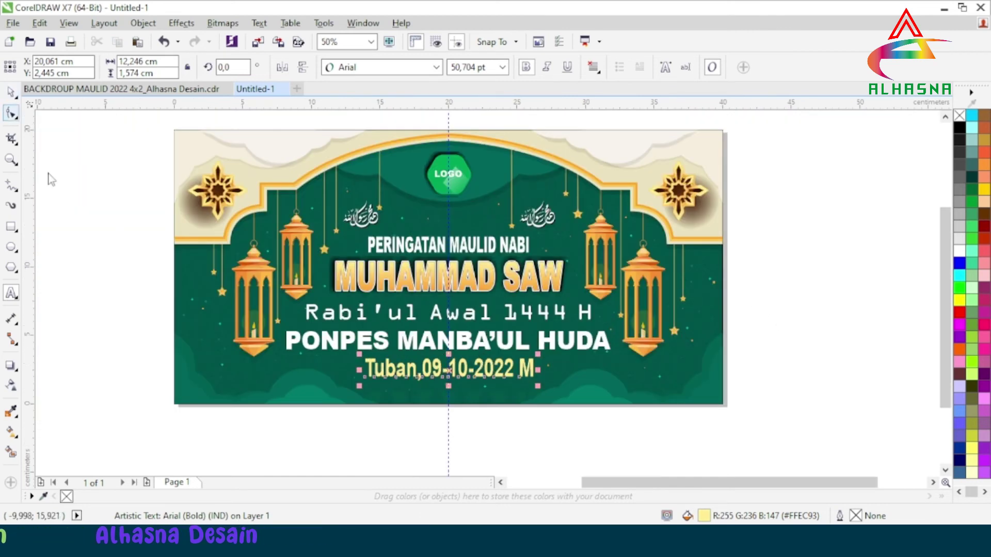
{"action": "key", "text": "Escape"}
{"action": "key", "text": "F3"}
{"action": "scroll", "coordinate": [529, 368], "scroll_direction": "up", "scroll_amount": 1}
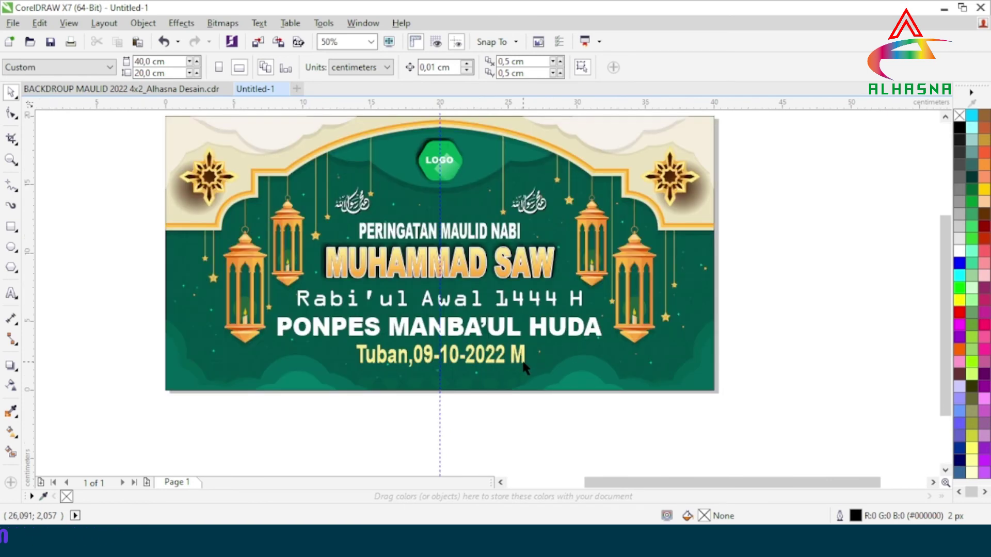
Examine the assembled backdrop up close and as a whole, checking the "MUHAMMAD SAW" title and the edited text lines
{"action": "scroll", "coordinate": [514, 367], "scroll_direction": "down", "scroll_amount": 1}
{"action": "scroll", "coordinate": [490, 333], "scroll_direction": "up", "scroll_amount": 1}
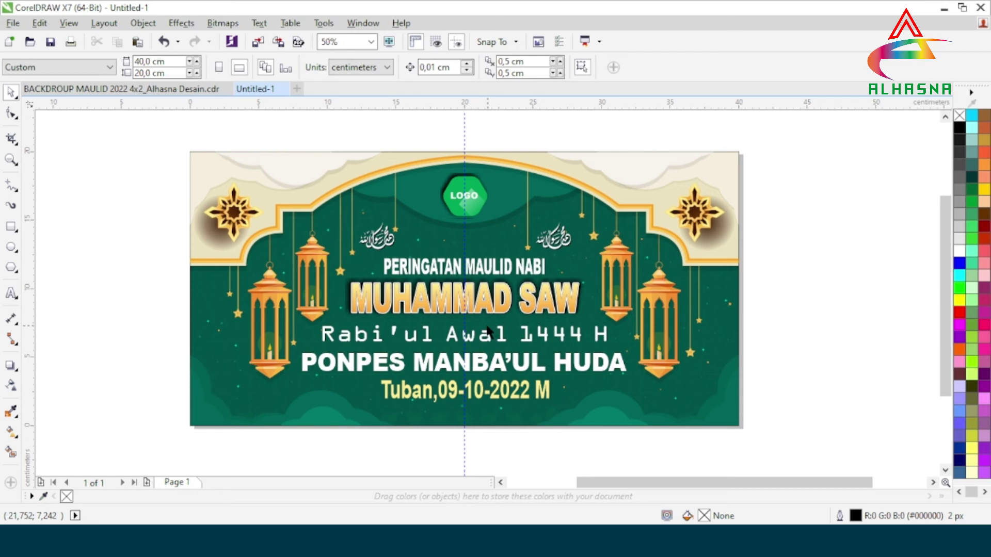
{"action": "left_click", "coordinate": [477, 306]}
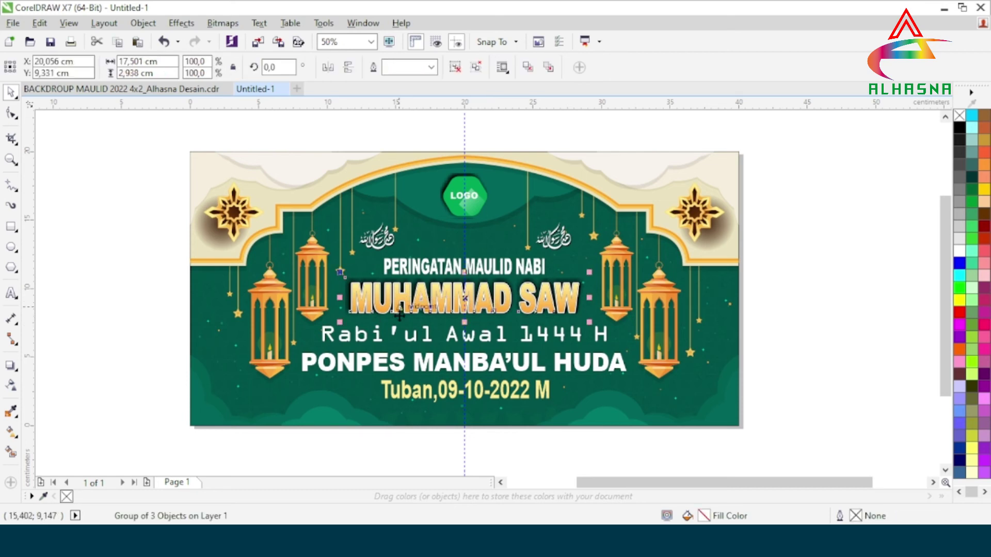
{"action": "scroll", "coordinate": [484, 278], "scroll_direction": "up", "scroll_amount": 1}
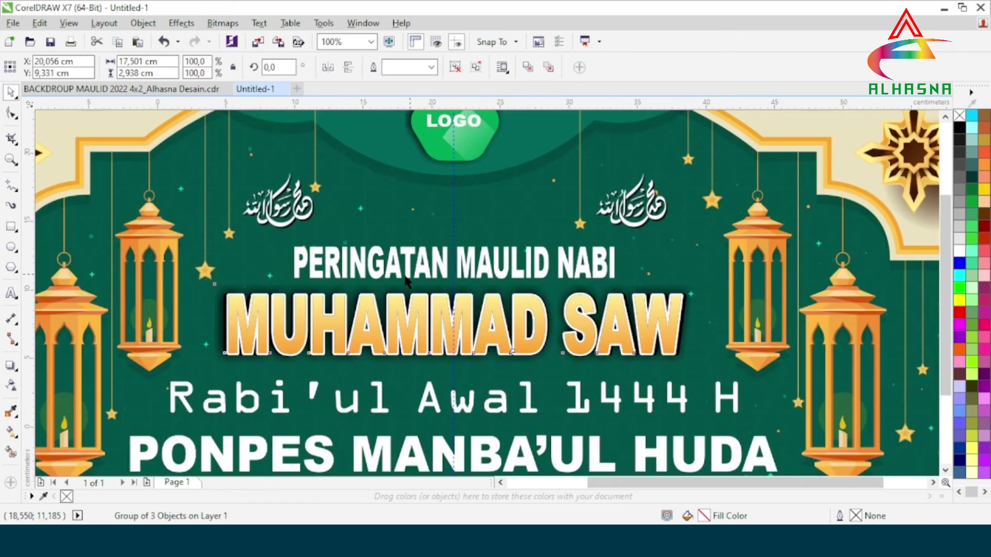
{"action": "scroll", "coordinate": [472, 273], "scroll_direction": "down", "scroll_amount": 1}
{"action": "left_click", "coordinate": [650, 447]}
{"action": "scroll", "coordinate": [421, 308], "scroll_direction": "down", "scroll_amount": 1}
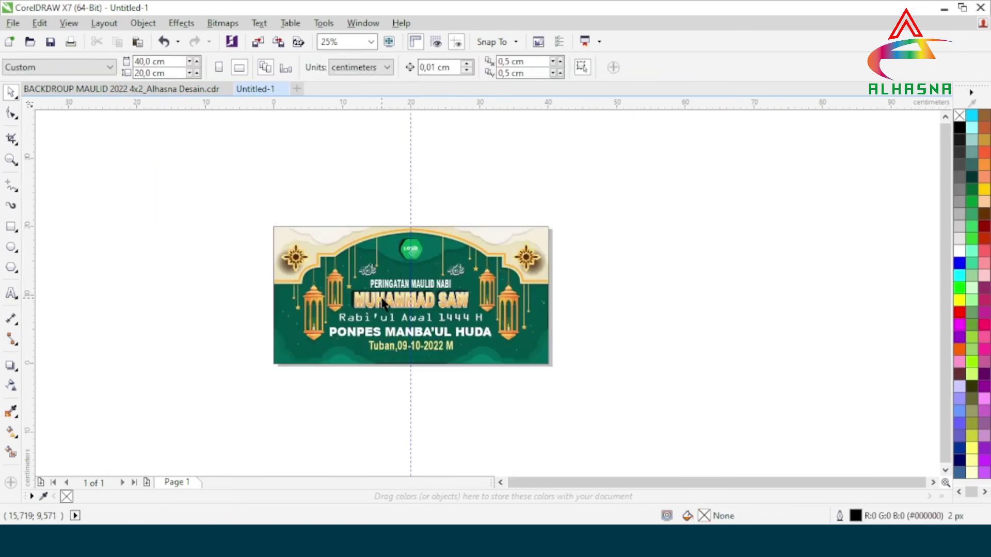
{"action": "scroll", "coordinate": [363, 299], "scroll_direction": "up", "scroll_amount": 1}
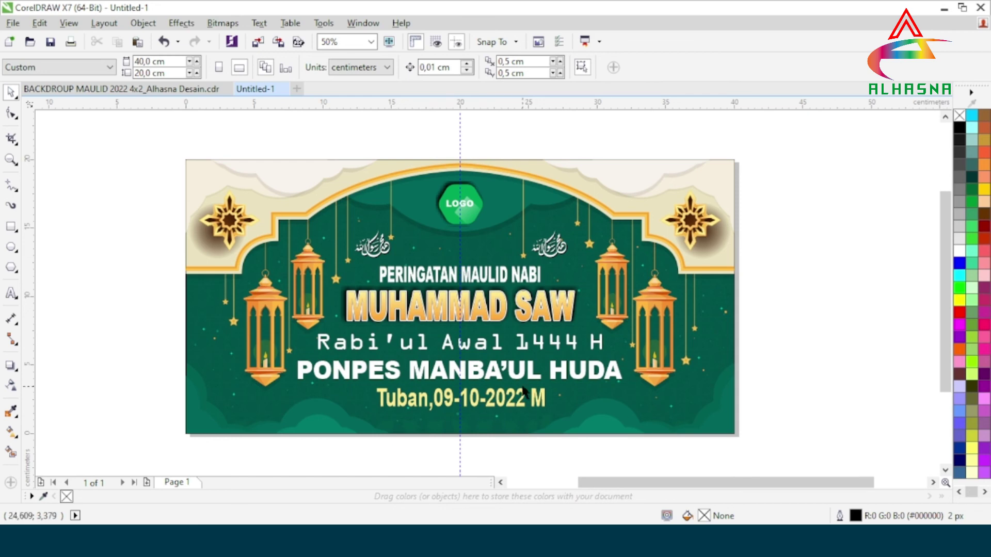
{"action": "scroll", "coordinate": [523, 392], "scroll_direction": "down", "scroll_amount": 1}
{"action": "scroll", "coordinate": [470, 320], "scroll_direction": "up", "scroll_amount": 1}
{"action": "scroll", "coordinate": [470, 320], "scroll_direction": "down", "scroll_amount": 1}
{"action": "scroll", "coordinate": [469, 320], "scroll_direction": "up", "scroll_amount": 1}
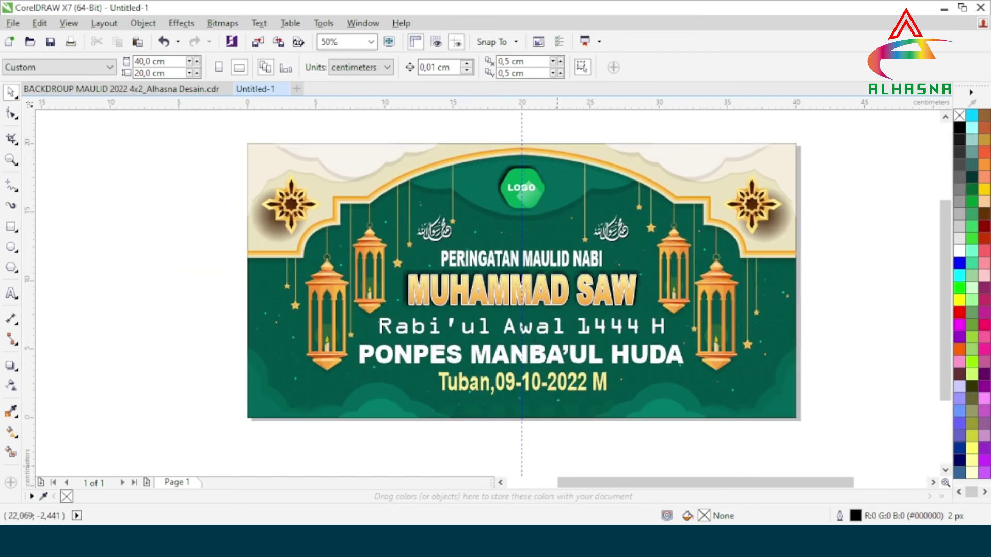
Switch to the open Notepad note and copy all its lines, from "UKURAN 4M X 2M" through "OCR-A BT"
{"action": "left_click", "coordinate": [609, 541]}
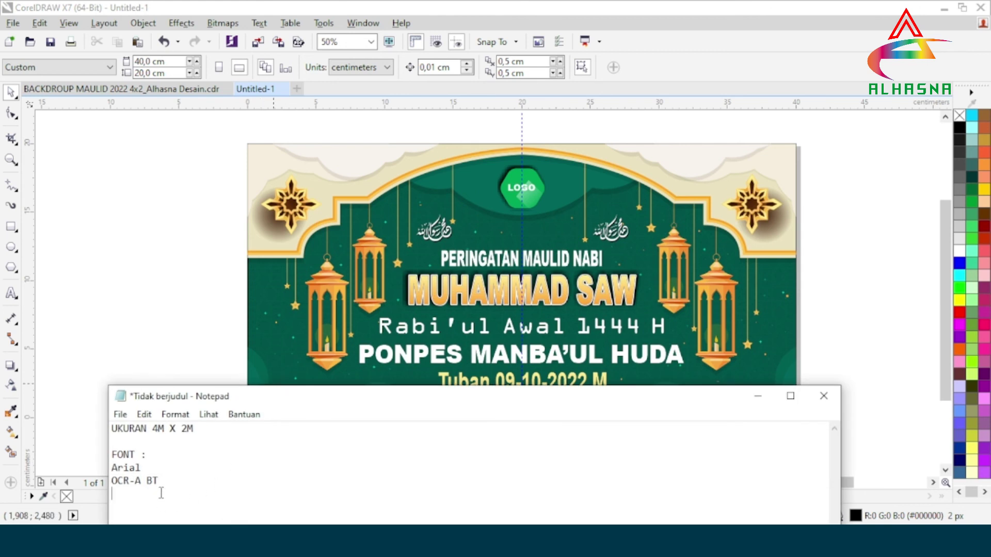
{"action": "left_click_drag", "start_coordinate": [156, 476], "coordinate": [79, 411]}
{"action": "key", "text": "ctrl+c"}
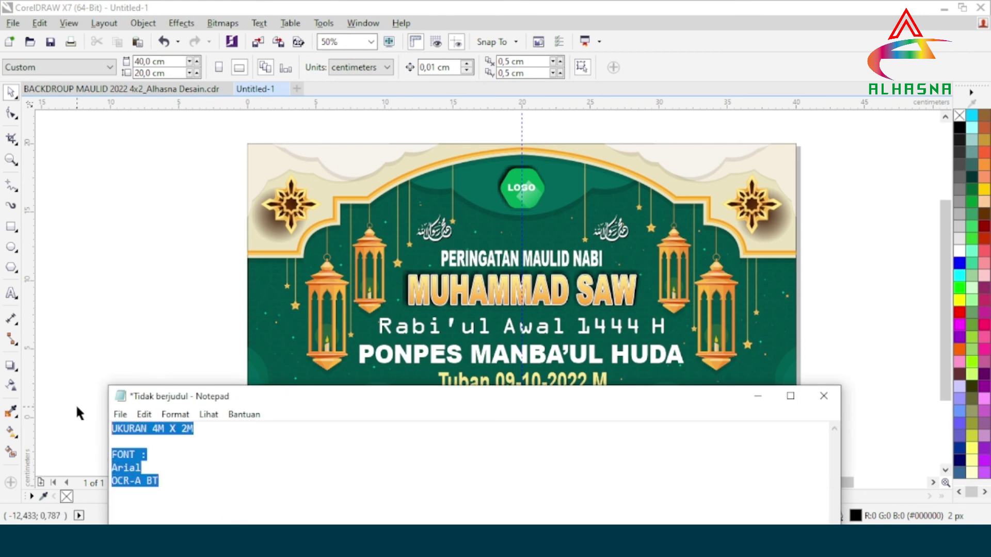
Return to CorelDRAW and paste the copied size and font note as artistic text in the empty area left of the backdrop
{"action": "left_click", "coordinate": [133, 228]}
{"action": "left_click", "coordinate": [11, 293]}
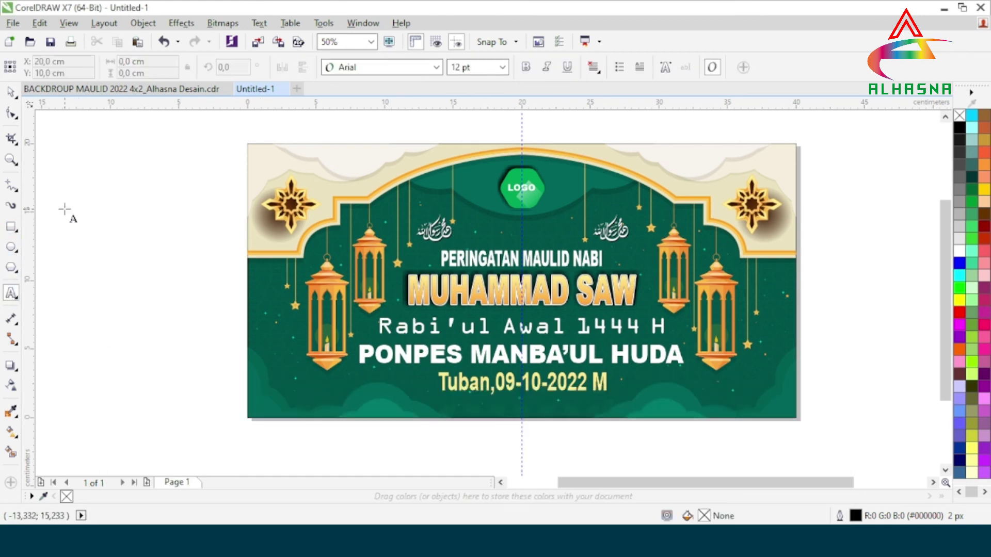
{"action": "left_click", "coordinate": [72, 202]}
{"action": "key", "text": "ctrl+v"}
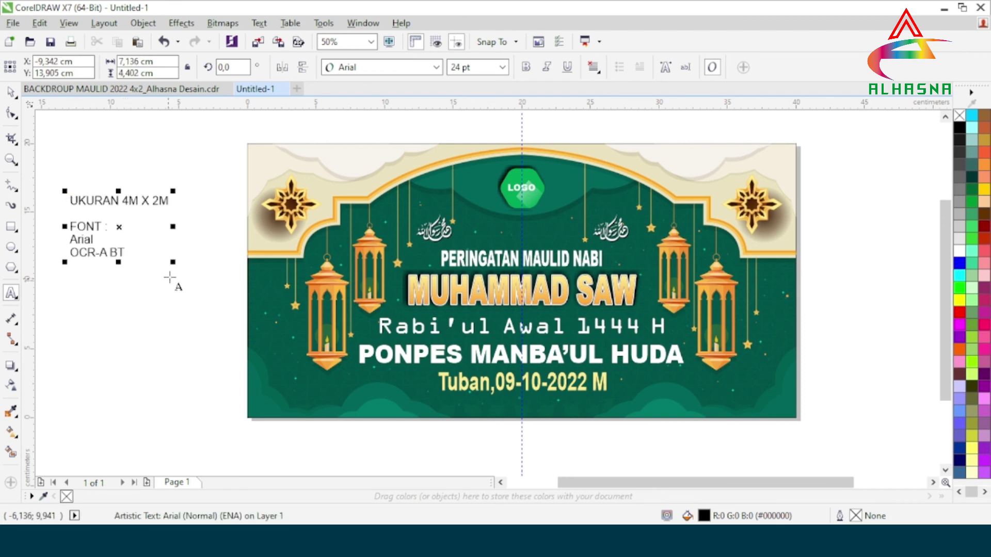
Enlarge the pasted note proportionally to about 11.2 cm wide, and deselect it
{"action": "left_click_drag", "start_coordinate": [181, 273], "coordinate": [228, 296]}
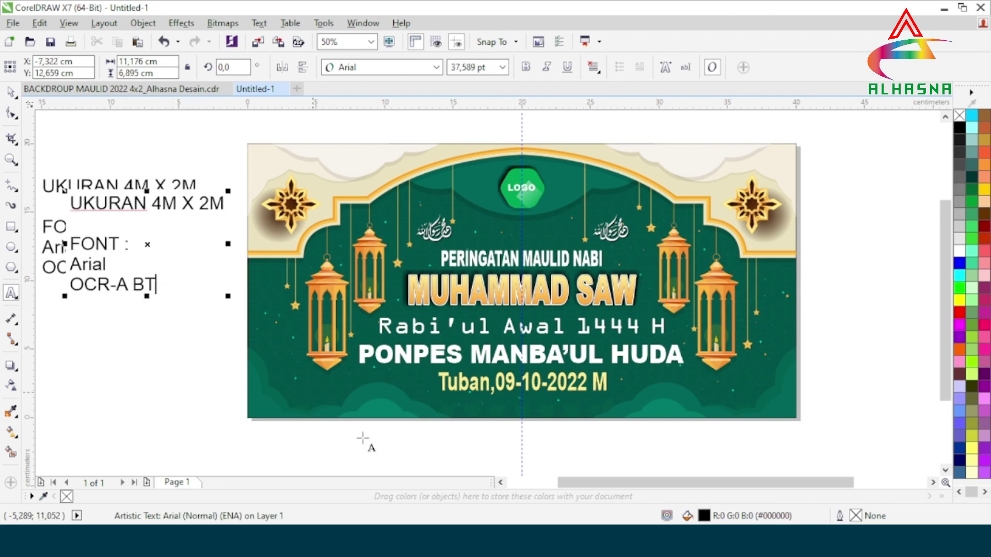
{"action": "left_click_drag", "start_coordinate": [592, 486], "coordinate": [561, 485]}
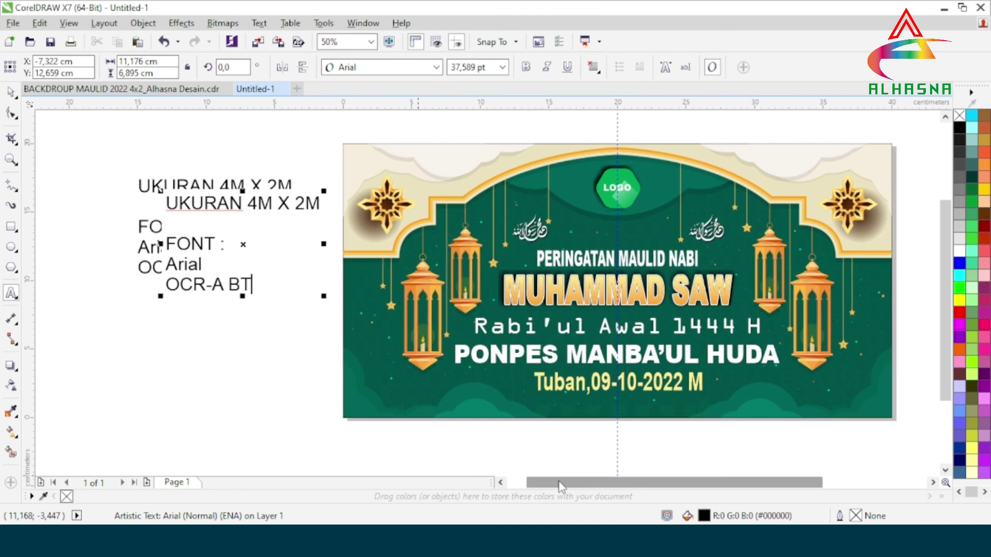
{"action": "left_click", "coordinate": [11, 92]}
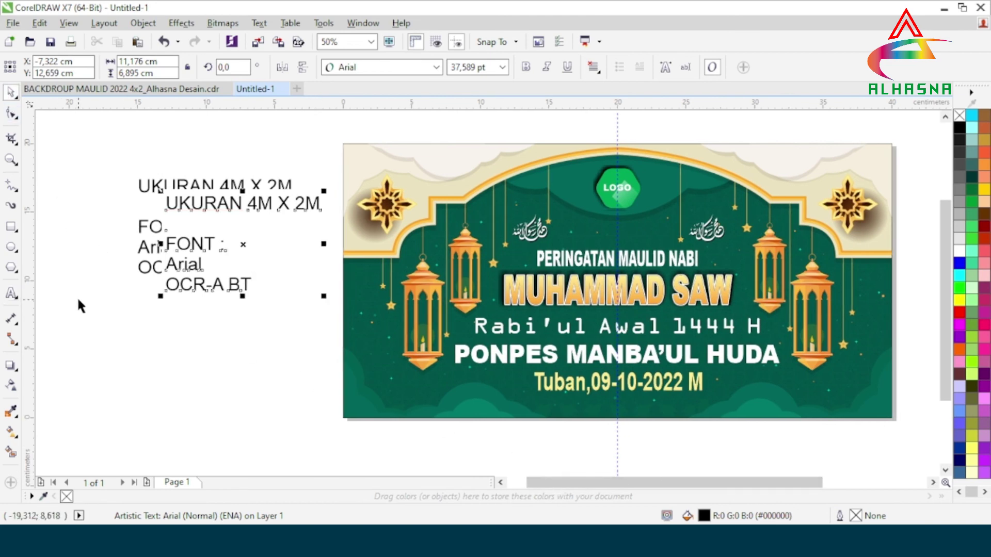
{"action": "left_click", "coordinate": [76, 296]}
{"action": "scroll", "coordinate": [162, 265], "scroll_direction": "up", "scroll_amount": 2}
{"action": "scroll", "coordinate": [155, 265], "scroll_direction": "up", "scroll_amount": 2}
{"action": "scroll", "coordinate": [145, 266], "scroll_direction": "down", "scroll_amount": 4}
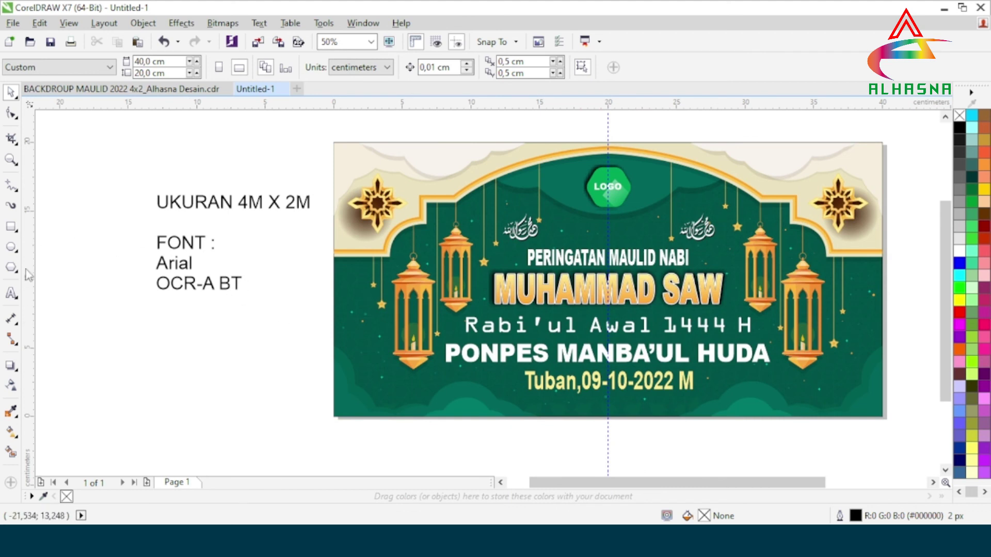
Highlight the two font names and the 4M X 2M size in the note for review, and leave text editing
{"action": "left_click", "coordinate": [11, 293]}
{"action": "left_click", "coordinate": [193, 265]}
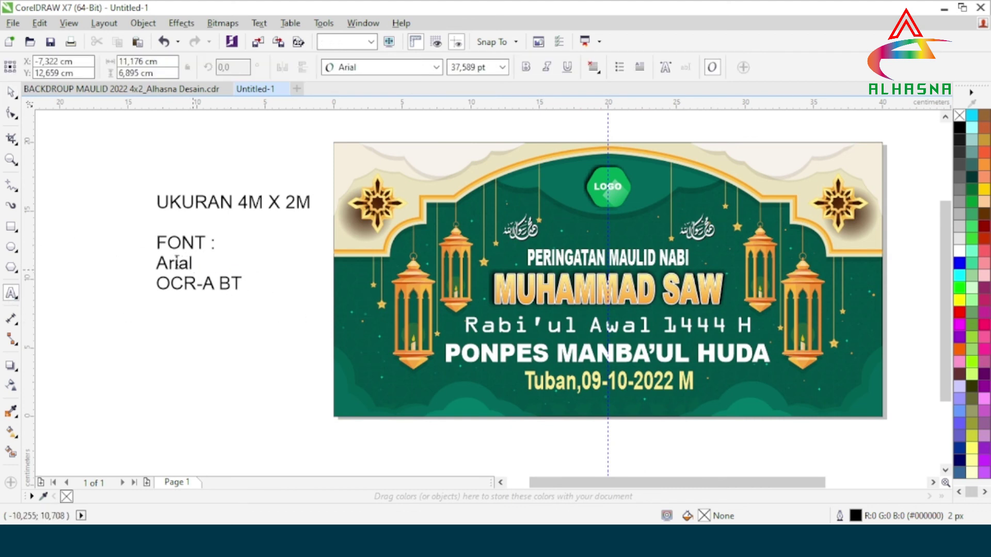
{"action": "left_click_drag", "start_coordinate": [194, 264], "coordinate": [150, 264]}
{"action": "left_click_drag", "start_coordinate": [242, 282], "coordinate": [153, 283]}
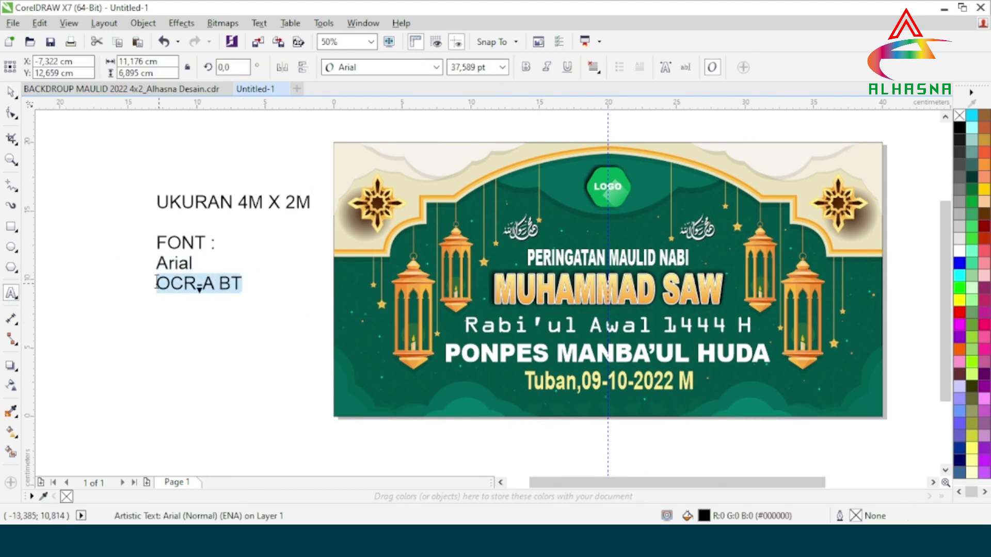
{"action": "left_click_drag", "start_coordinate": [311, 202], "coordinate": [236, 201]}
{"action": "left_click", "coordinate": [10, 92]}
{"action": "left_click", "coordinate": [191, 342]}
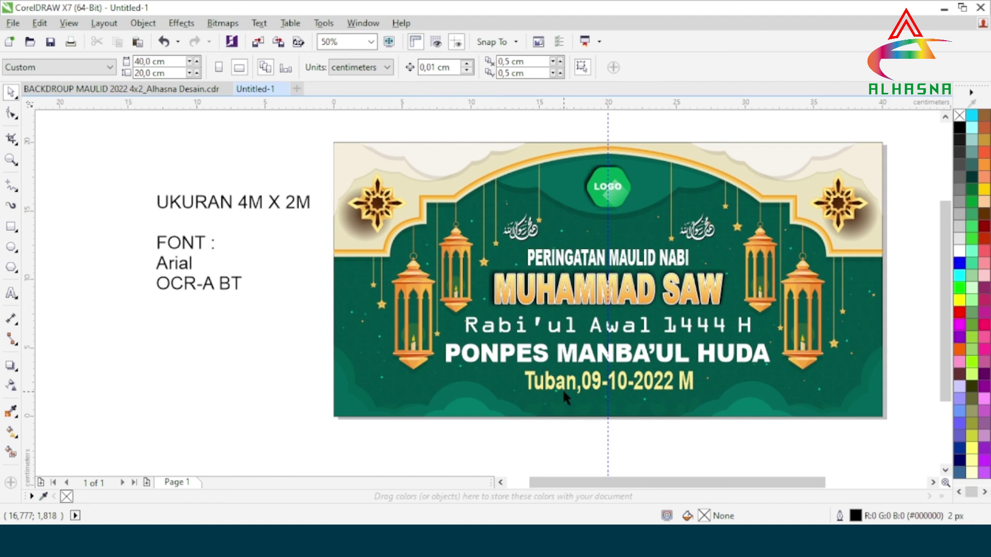